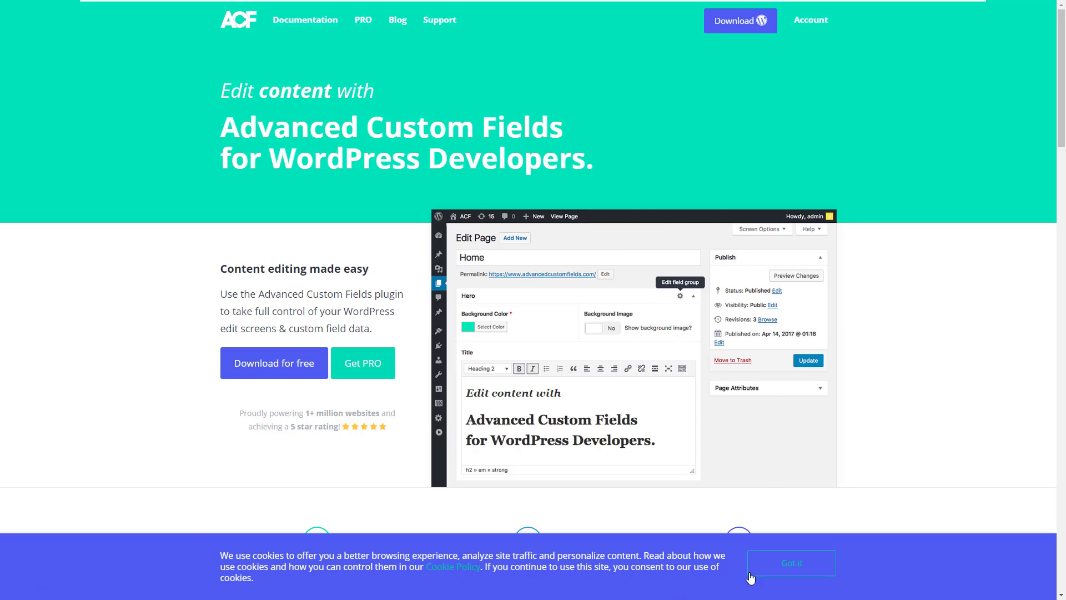
- Dismiss the cookie notice and look through the Advanced Custom Fields homepage, including its developer code example and field overview
click(808, 562)
scroll(641, 250, down, 1)
scroll(643, 250, down, 8)
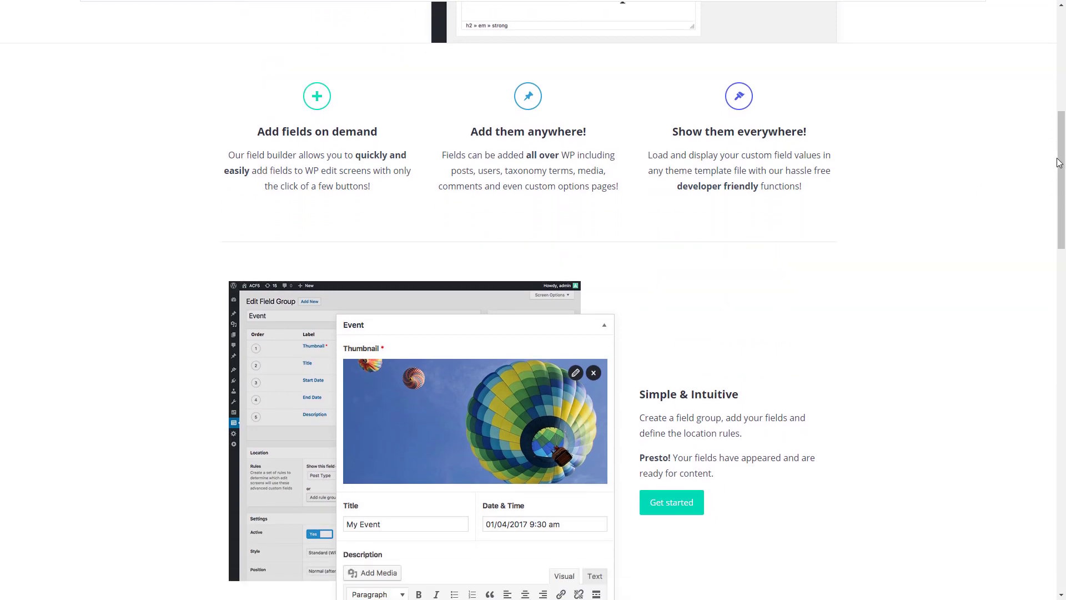
drag(1058, 165, 1041, 299)
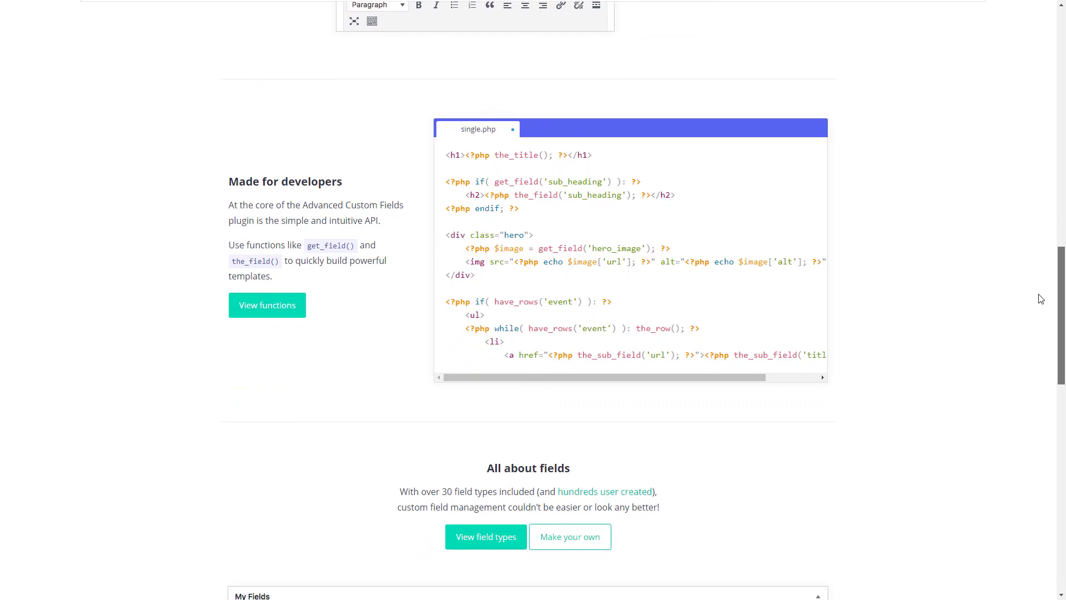
drag(1041, 300, 1041, 398)
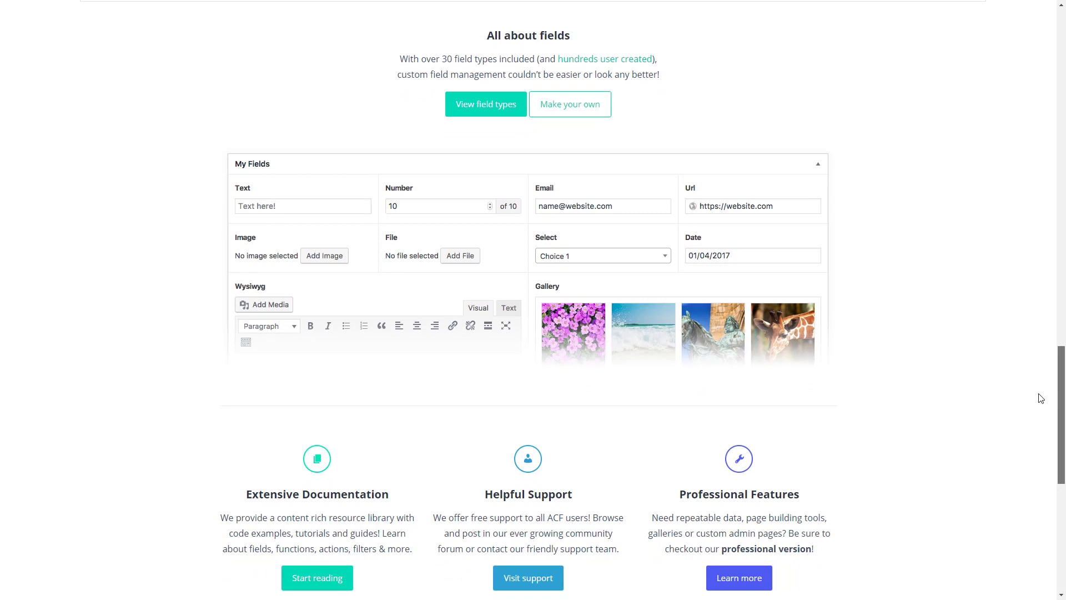
drag(1041, 398, 1041, 400)
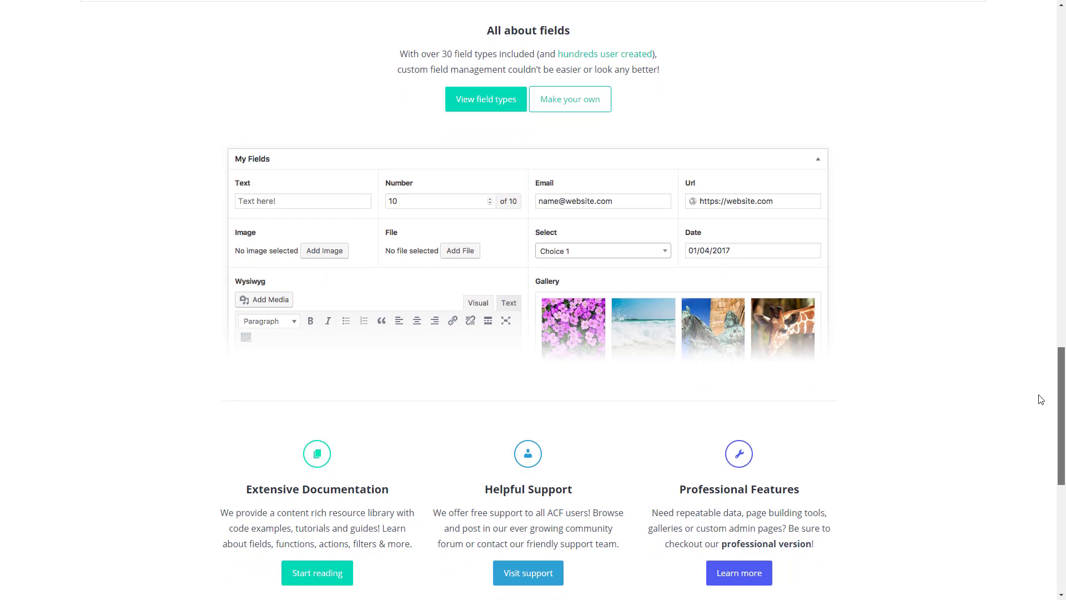
mouse_move(1041, 399)
mouse_down()
mouse_move(1037, 466)
mouse_move(1041, 362)
mouse_move(1041, 388)
mouse_up()
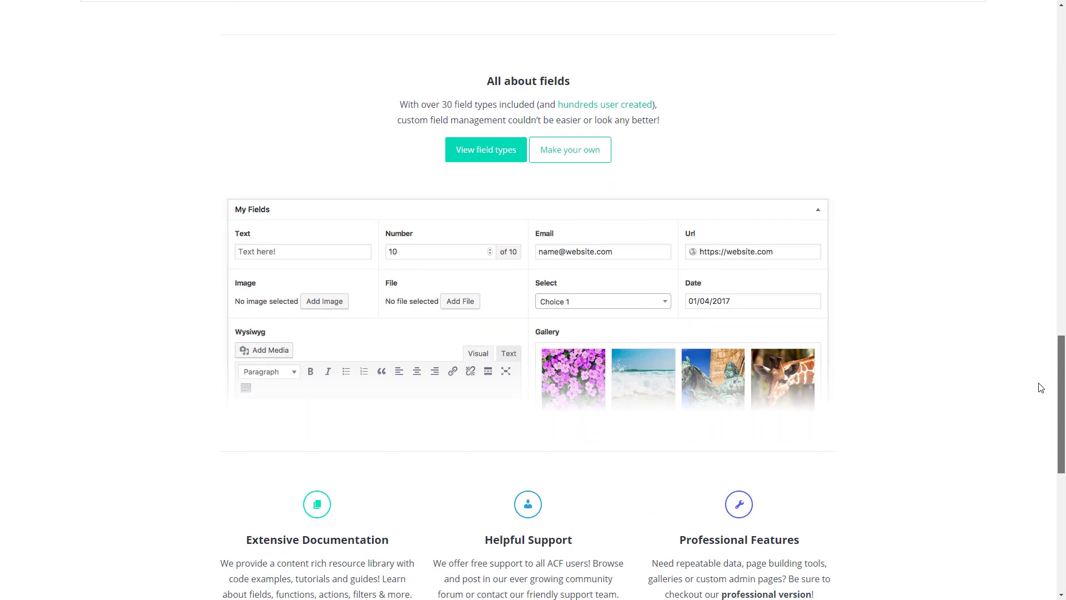
drag(1041, 387, 1037, 34)
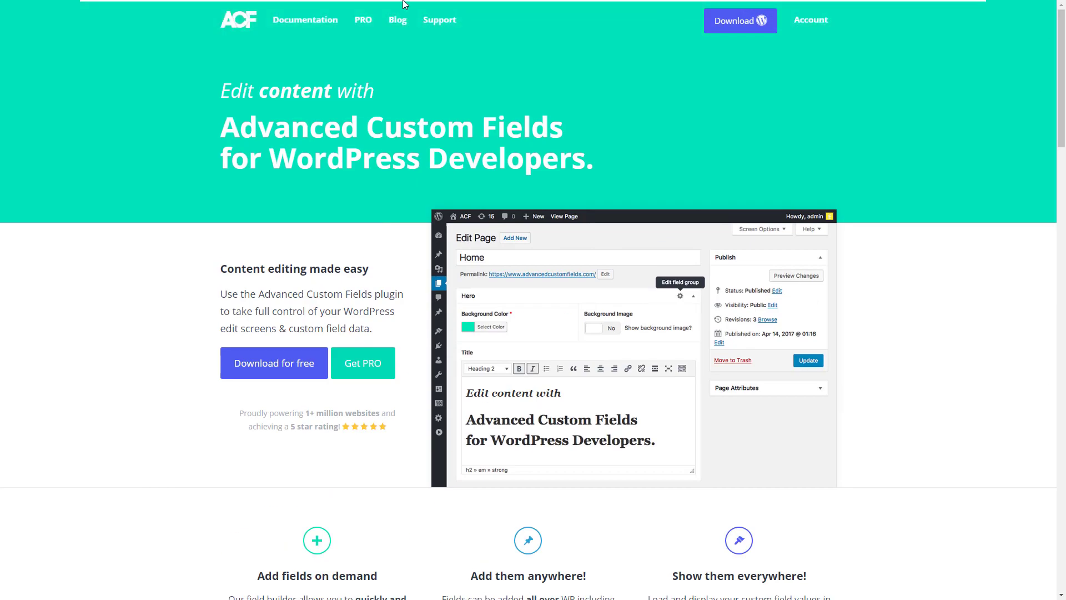
- Open the Advanced Custom Fields documentation and examine the getting started articles and available field types
drag(364, 19, 400, 38)
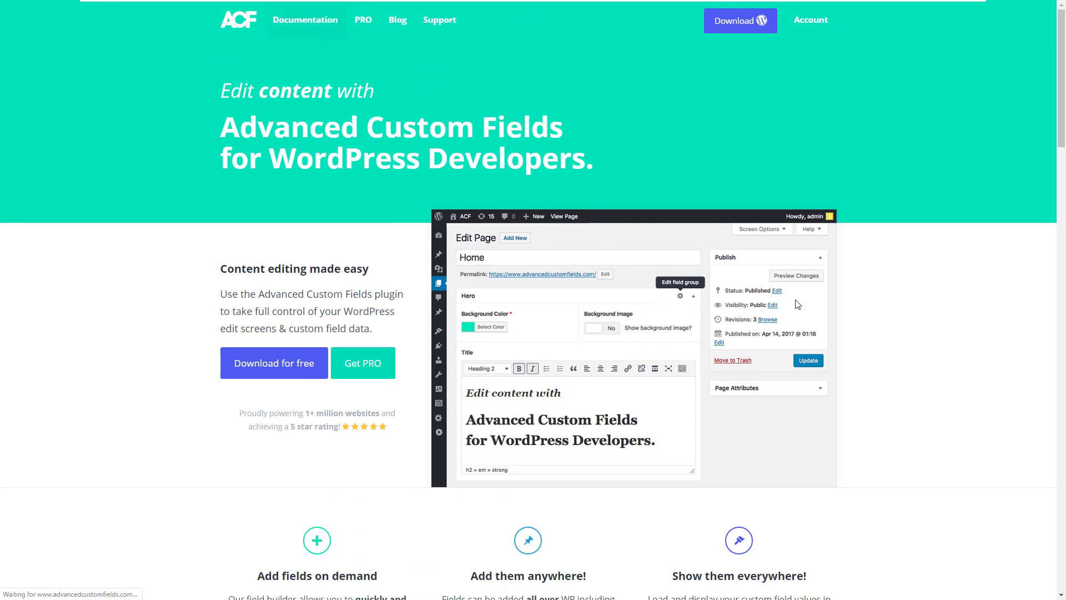
scroll(782, 291, down, 12)
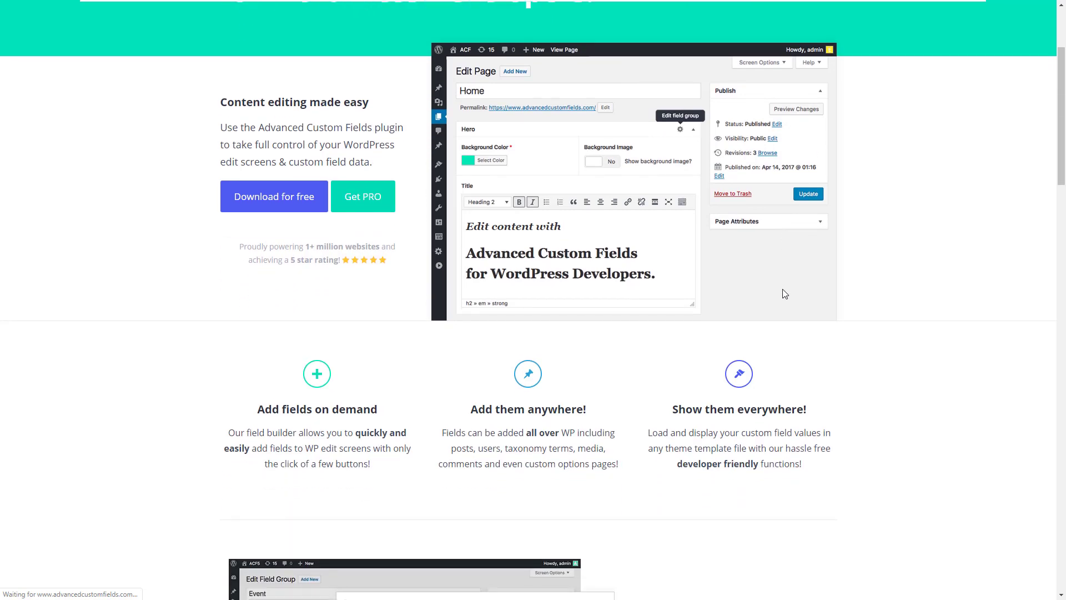
scroll(782, 291, down, 6)
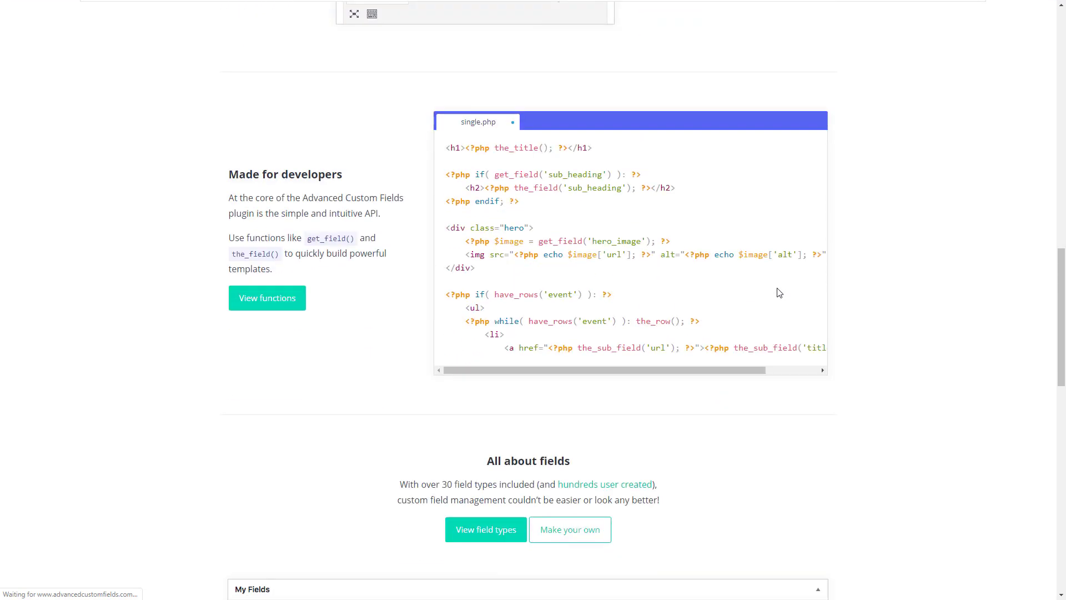
scroll(777, 292, up, 7)
scroll(777, 293, up, 2)
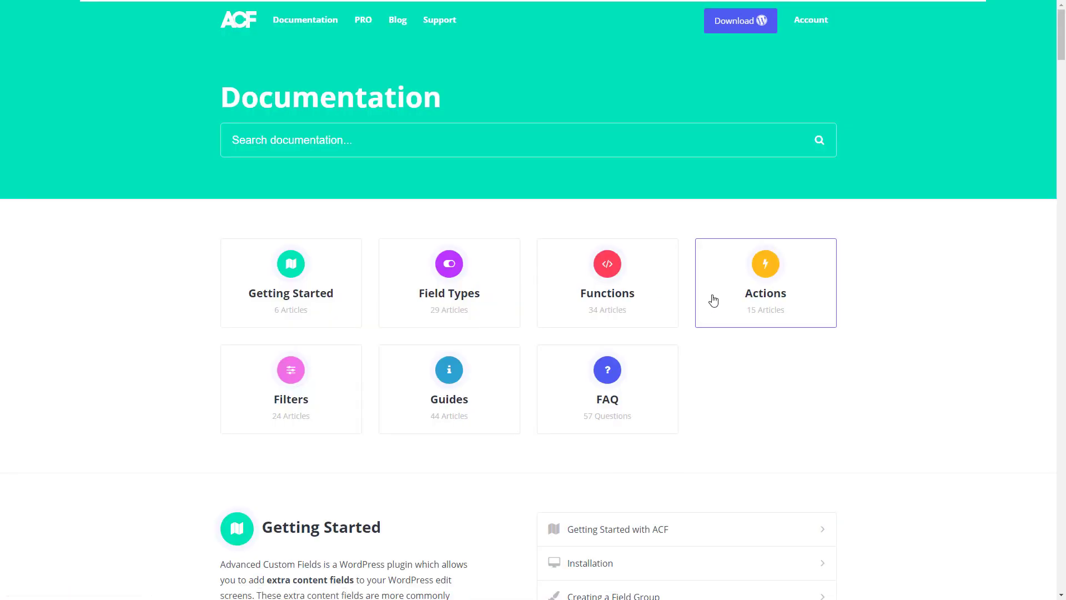
scroll(440, 217, down, 10)
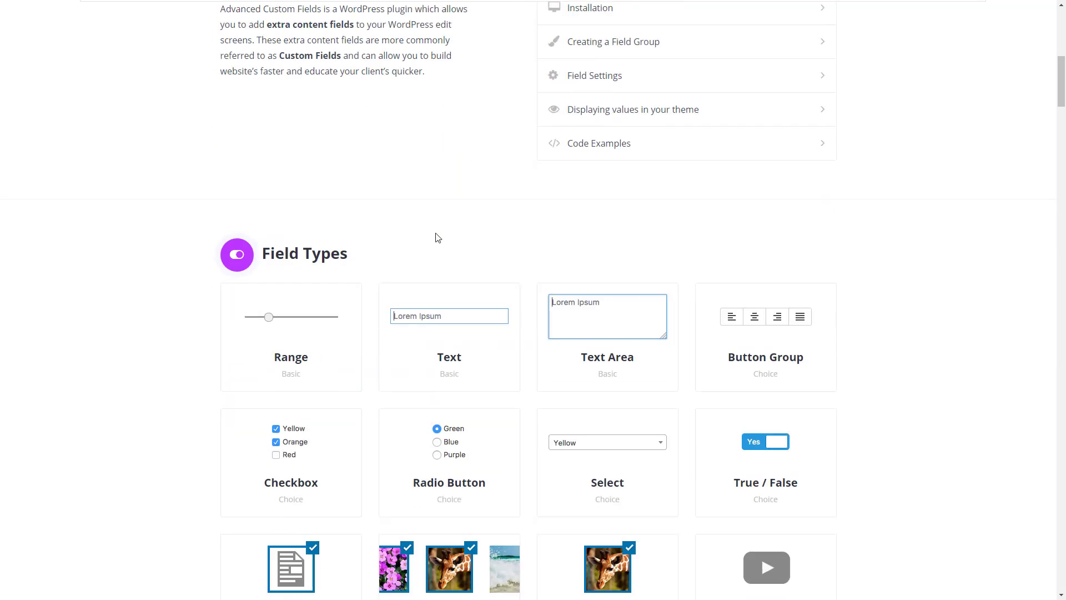
scroll(438, 238, down, 3)
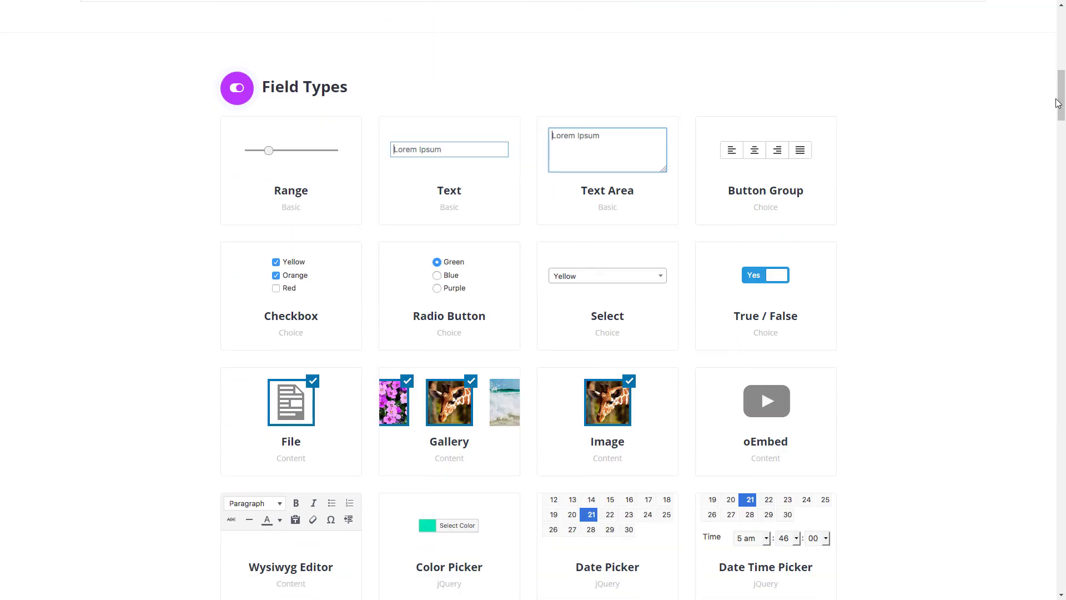
drag(1057, 104, 1060, 33)
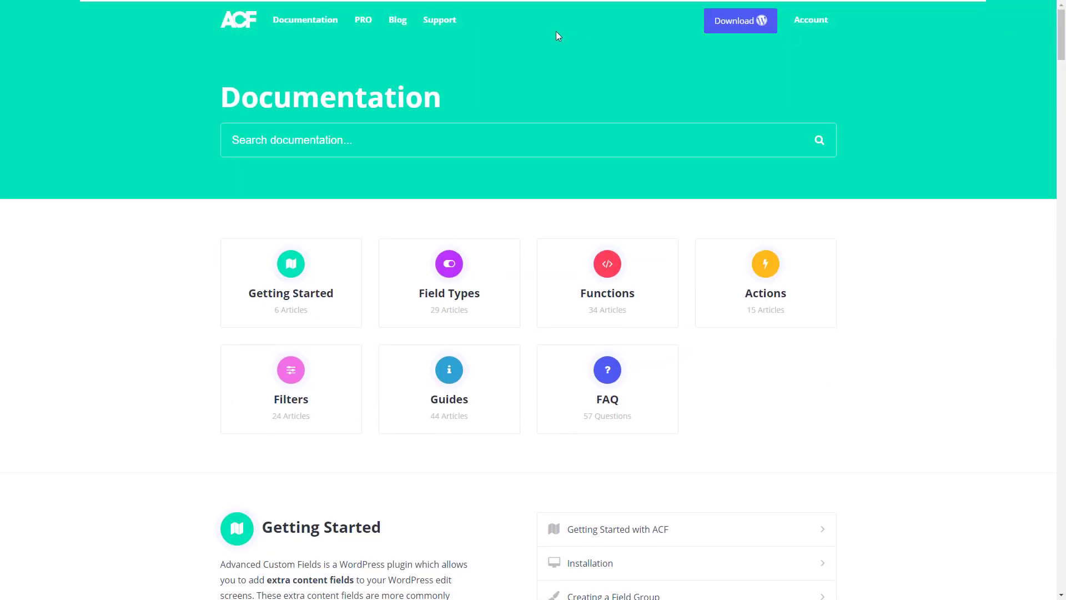
- Open the ACF PRO page and examine its premium features, the version 5 additions and the pricing section
click(365, 22)
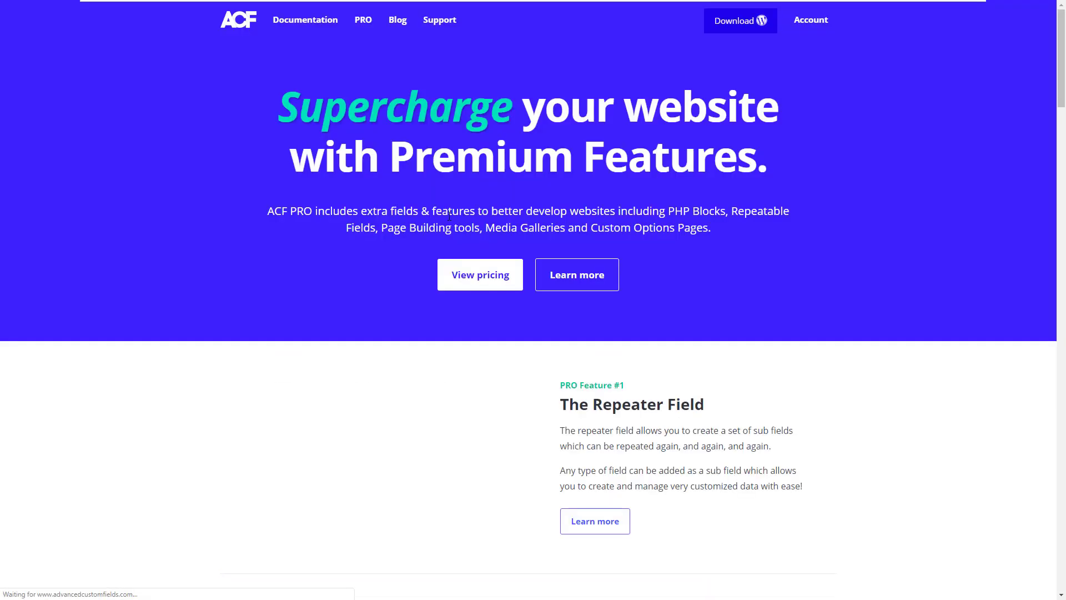
scroll(450, 217, down, 8)
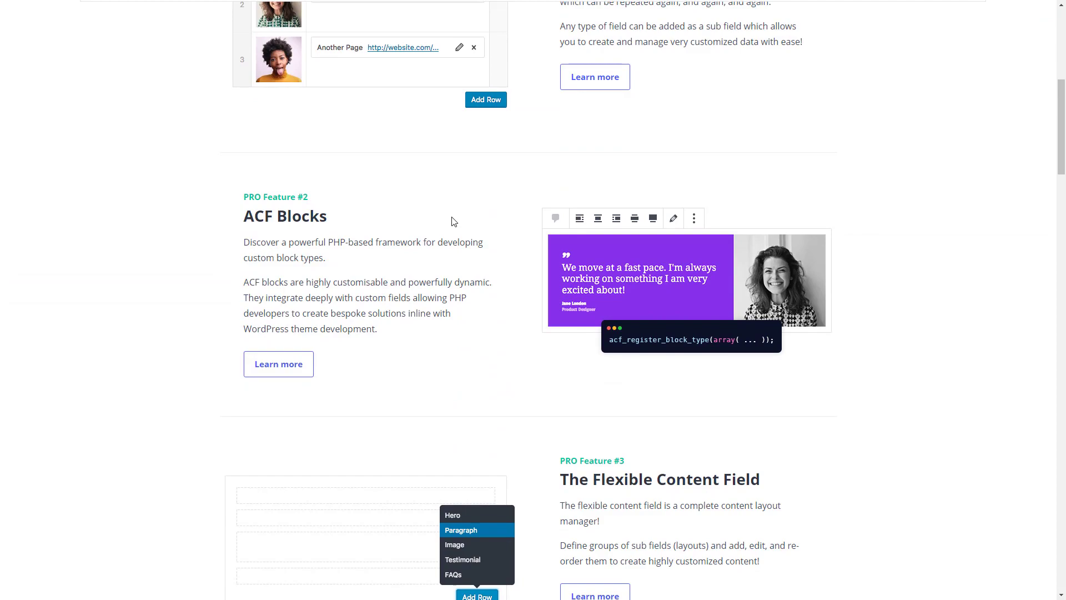
scroll(453, 220, down, 15)
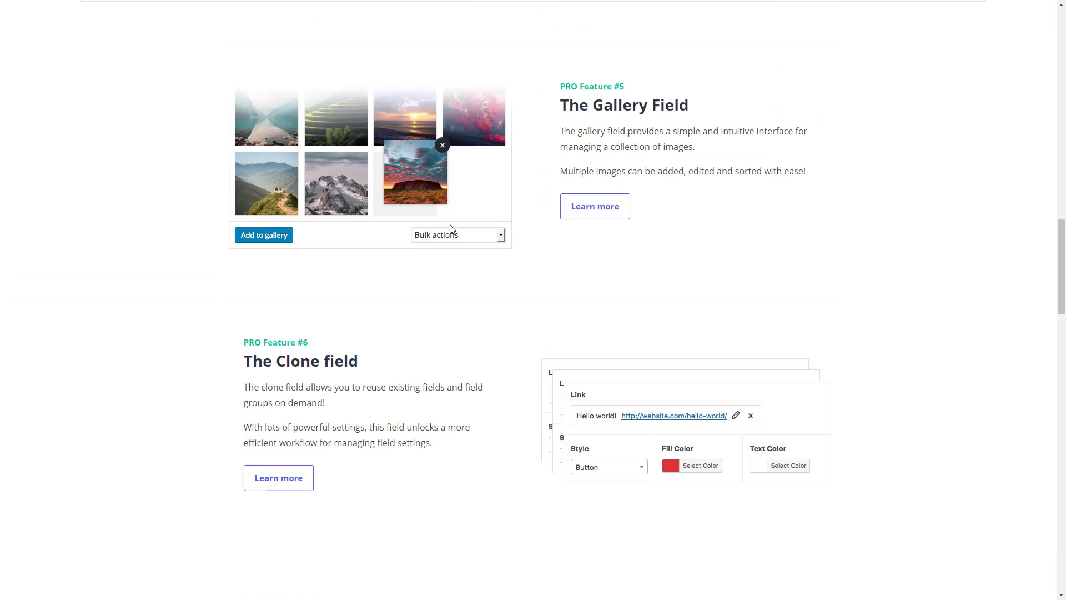
scroll(450, 228, down, 15)
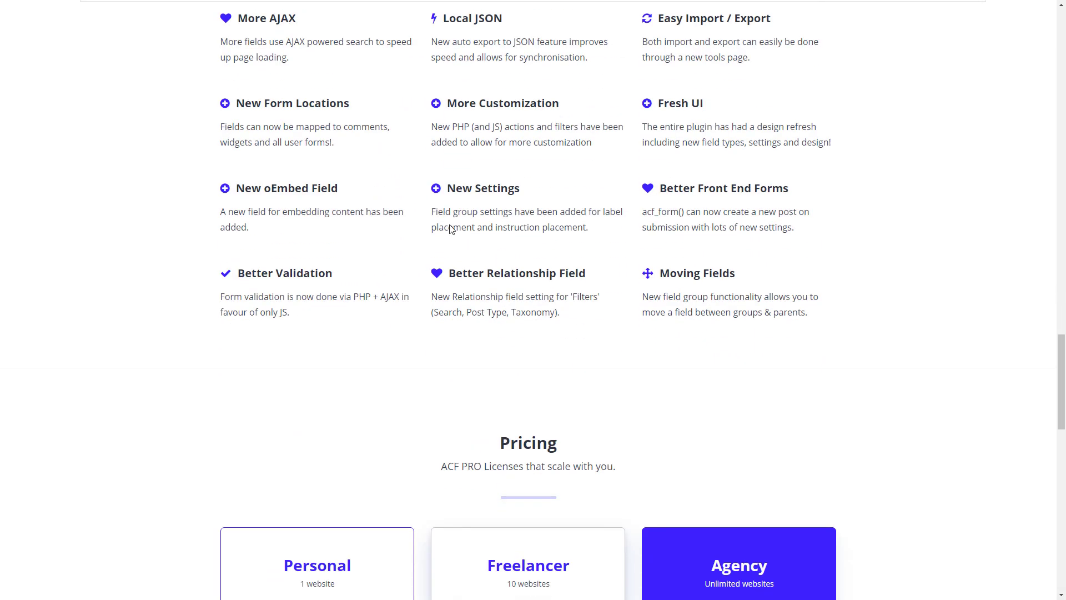
scroll(451, 229, up, 3)
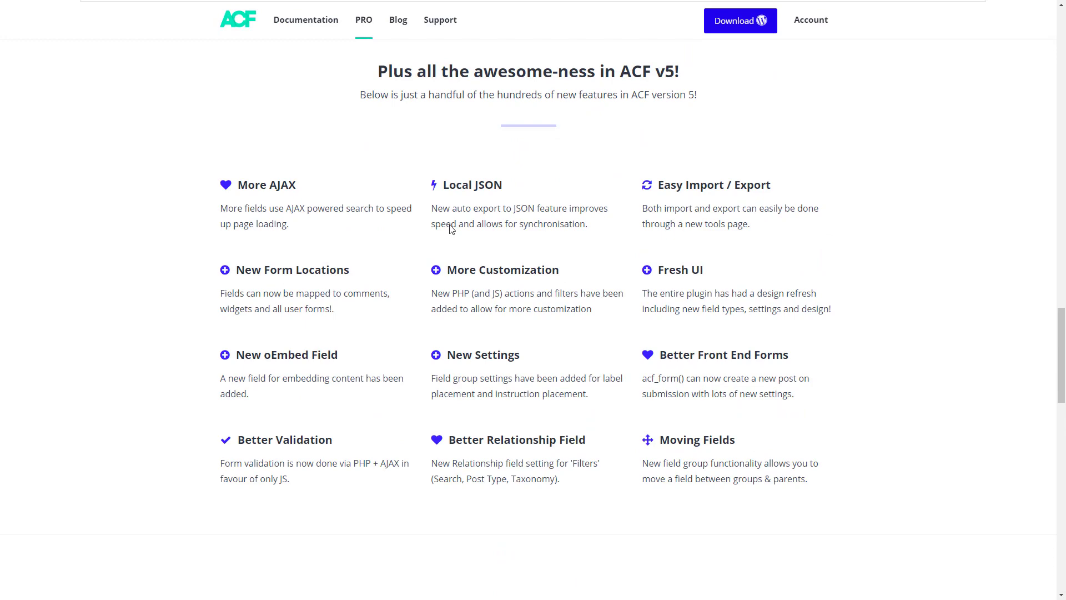
drag(1061, 332, 1049, 23)
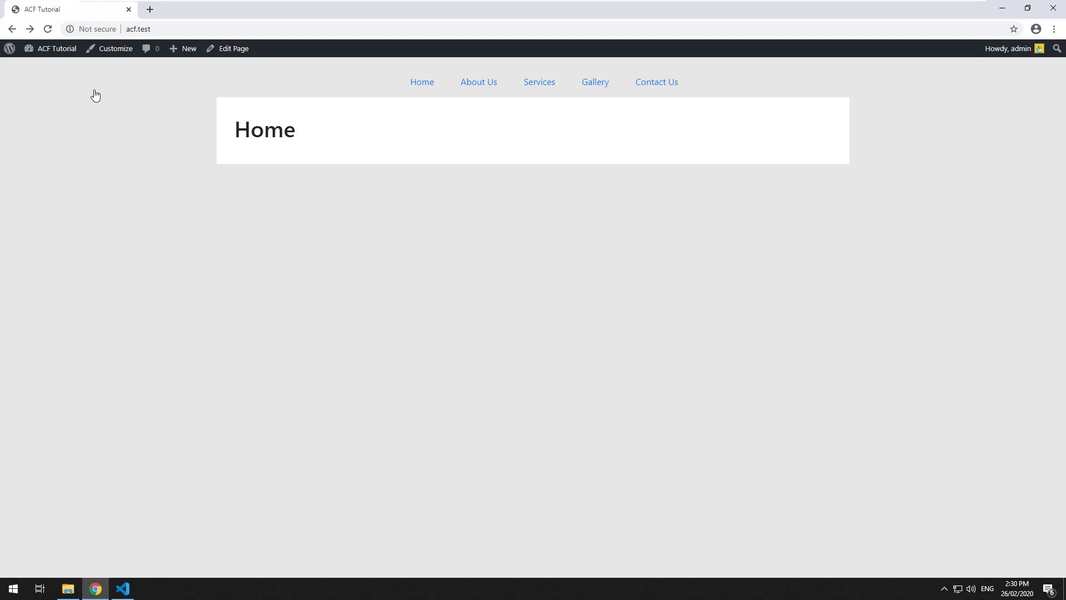
- Open the ACF Tutorial site's admin dashboard and view its list of pages and its installed plugins
click(64, 52)
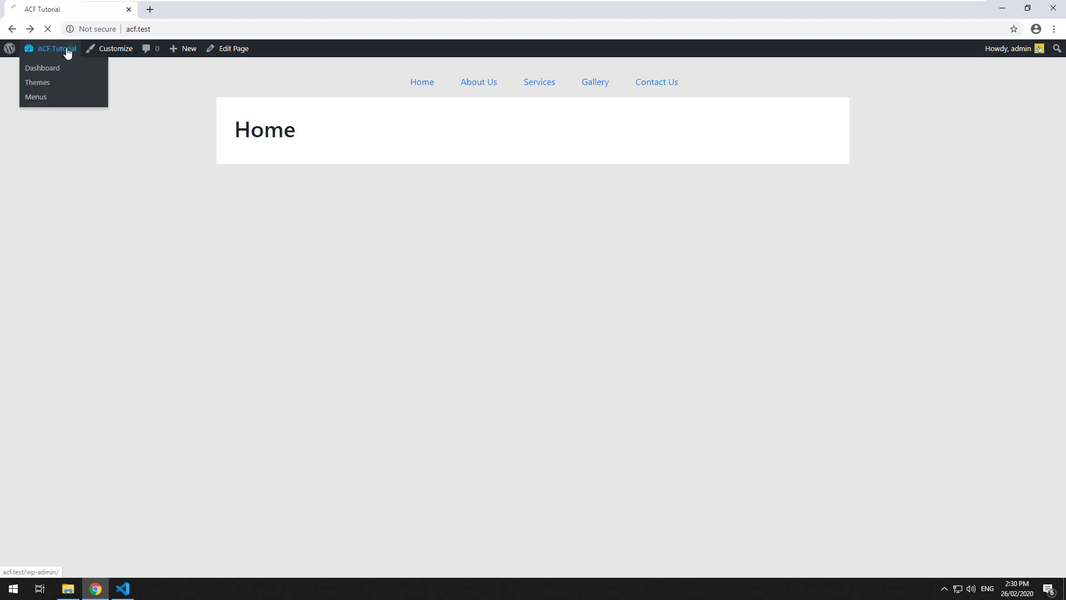
click(52, 176)
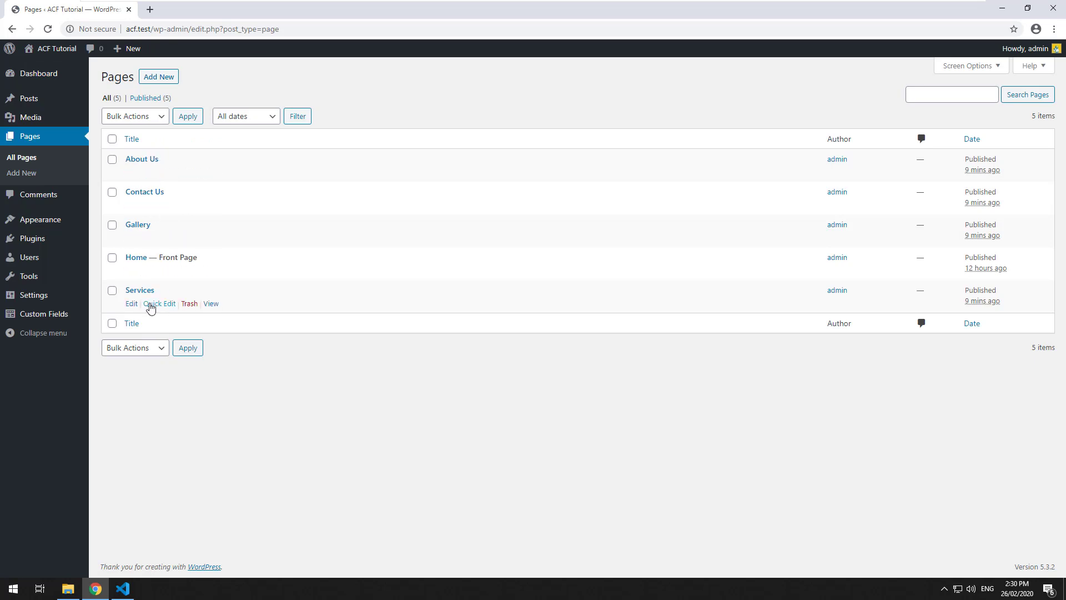
click(44, 237)
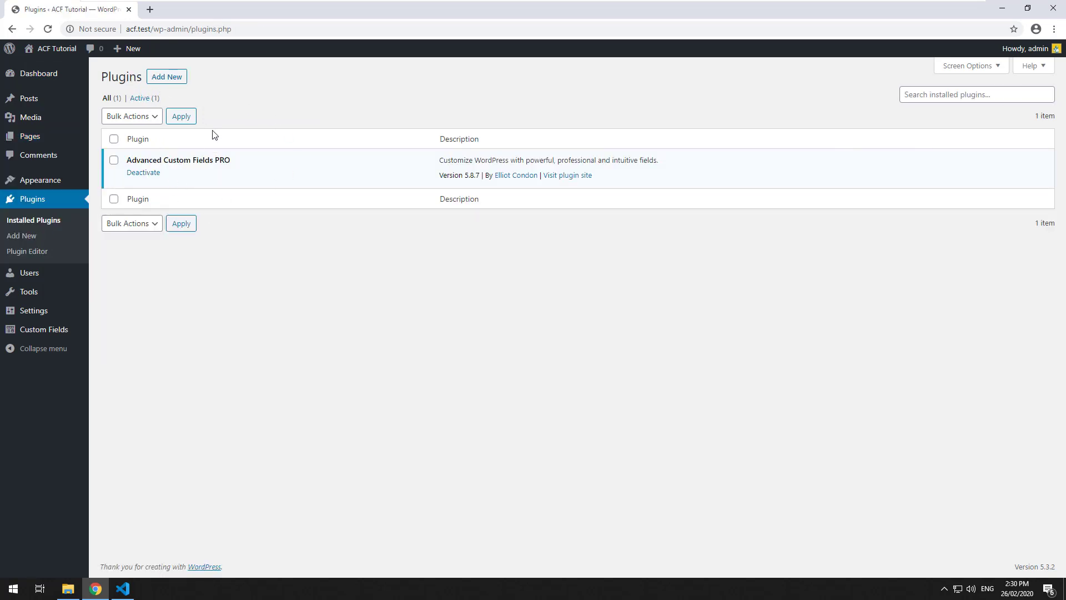
- Install the Classic Editor plugin from the featured plugins and activate it
click(177, 79)
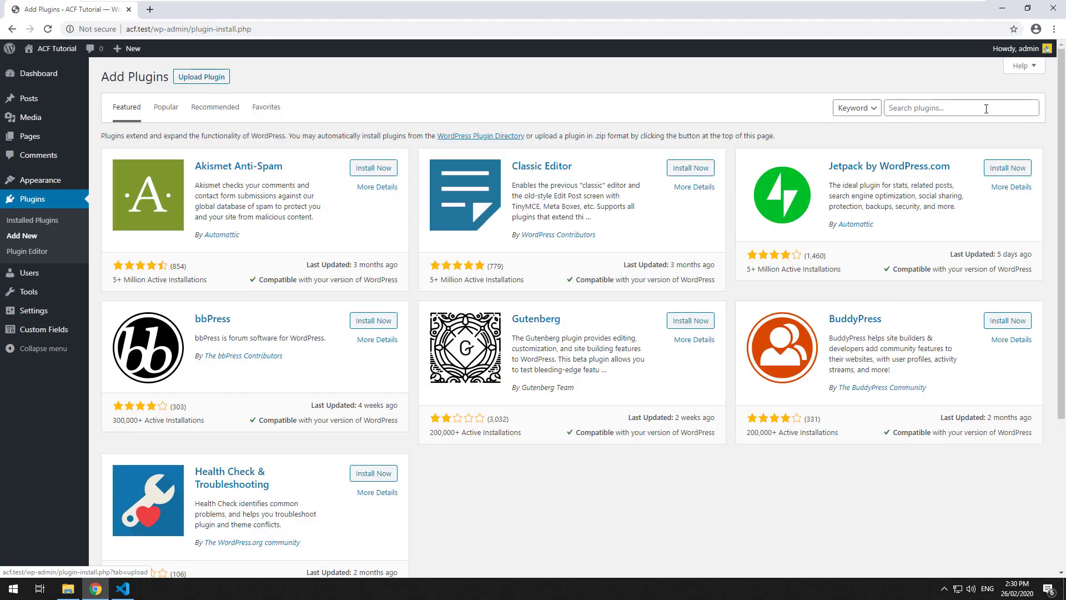
click(988, 107)
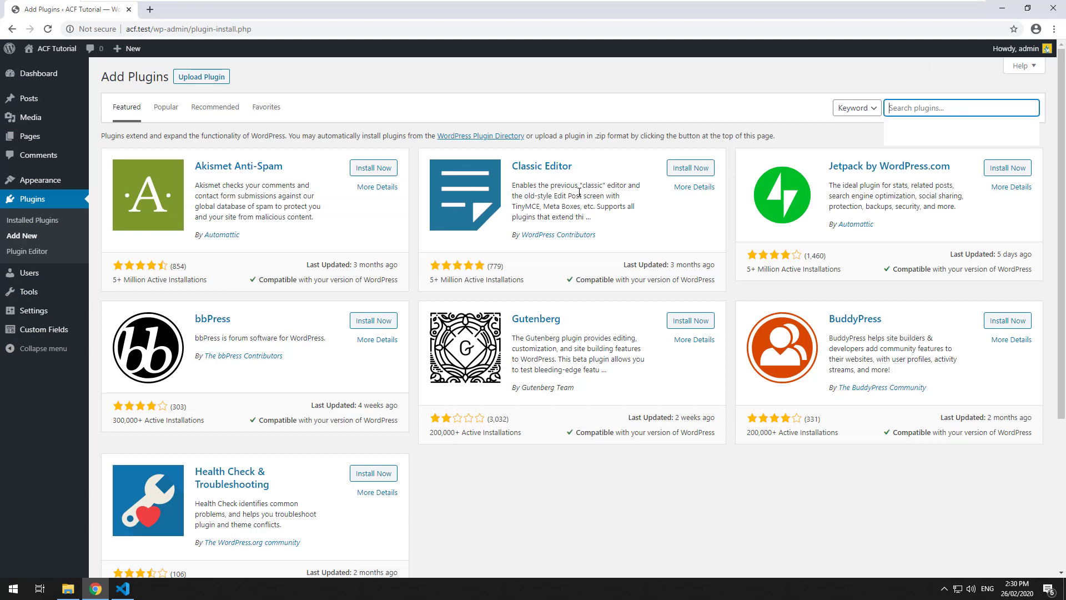
click(678, 172)
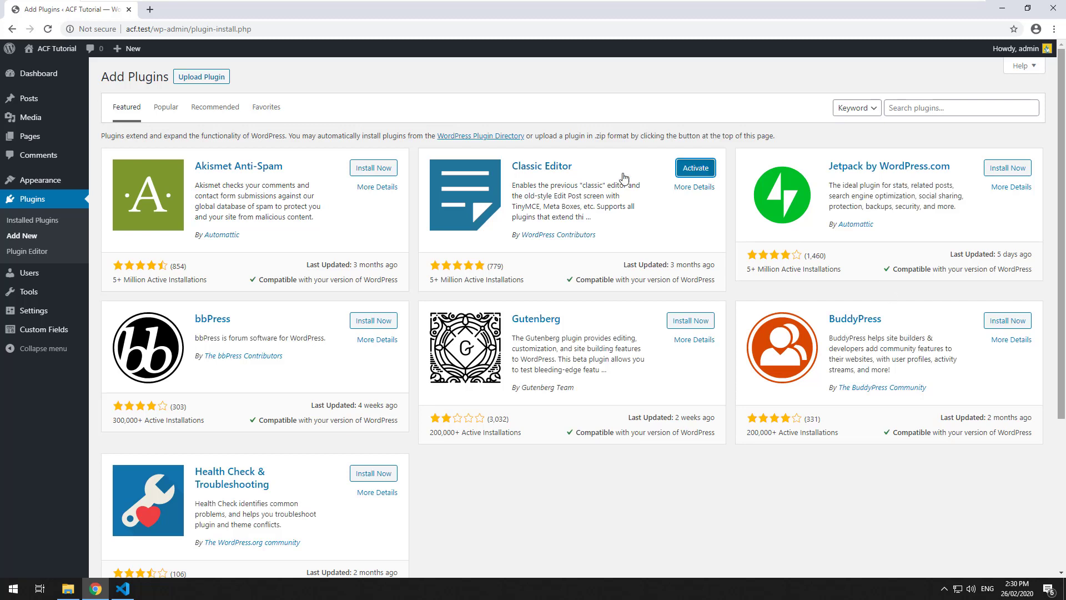
click(693, 173)
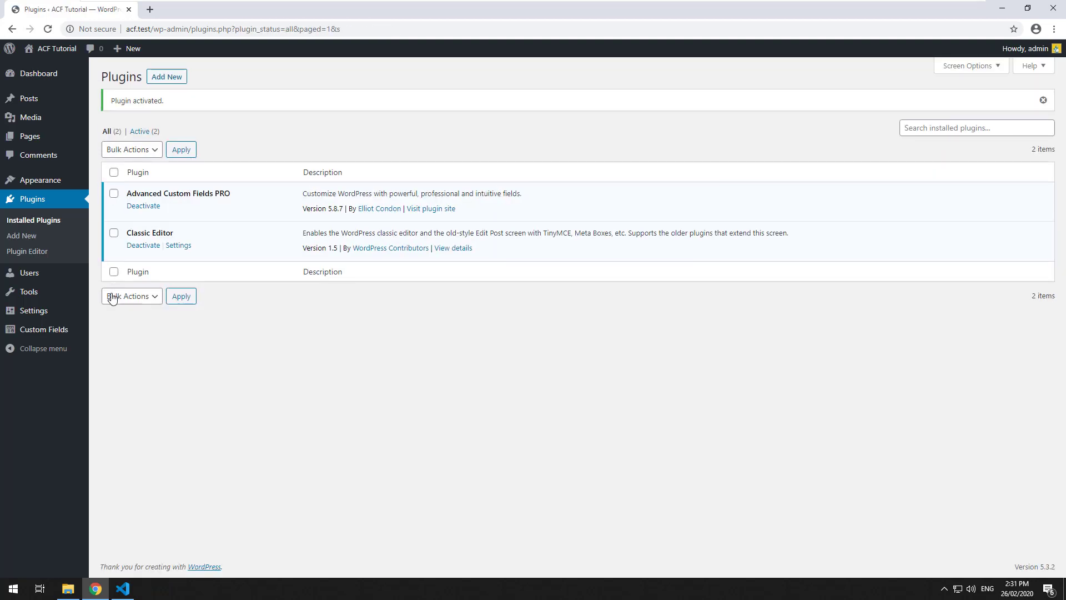
- Search the plugins available for installation for "advanced custom fields"
mouse_move(61, 336)
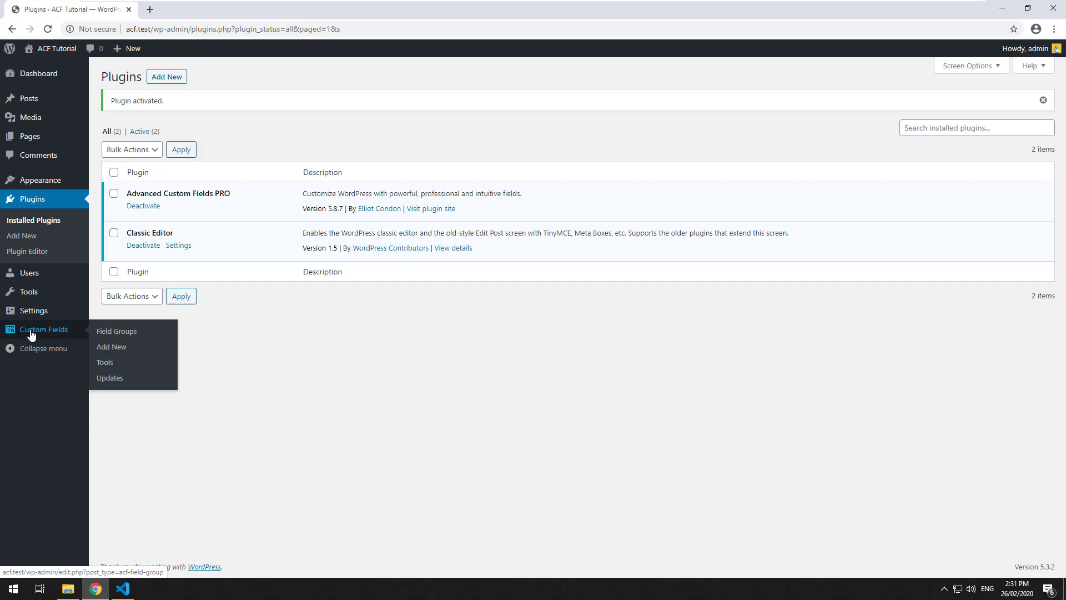
click(174, 81)
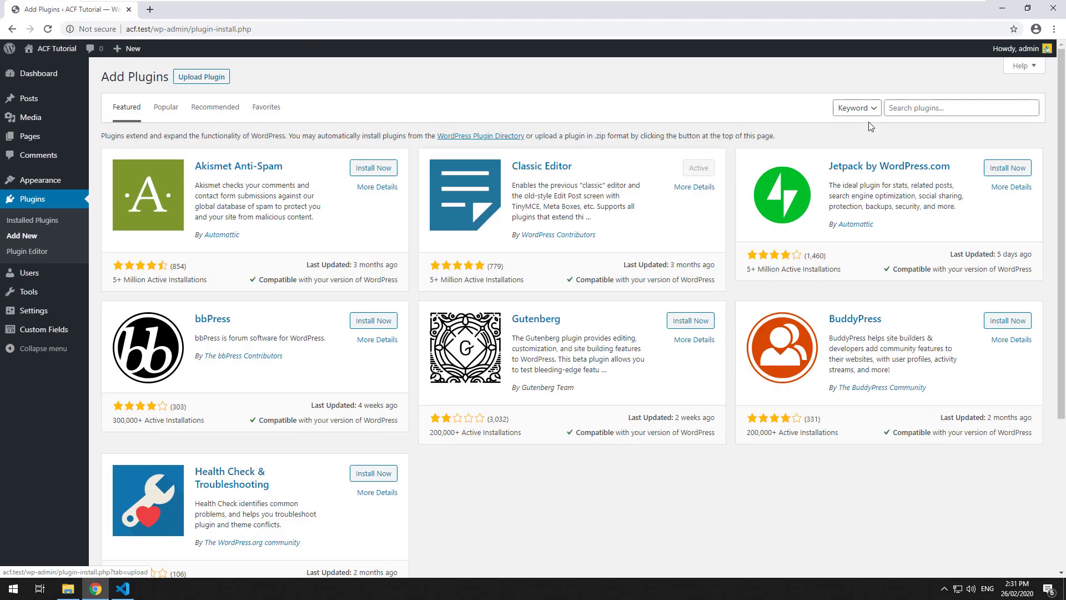
click(940, 111)
text(advanced cus)
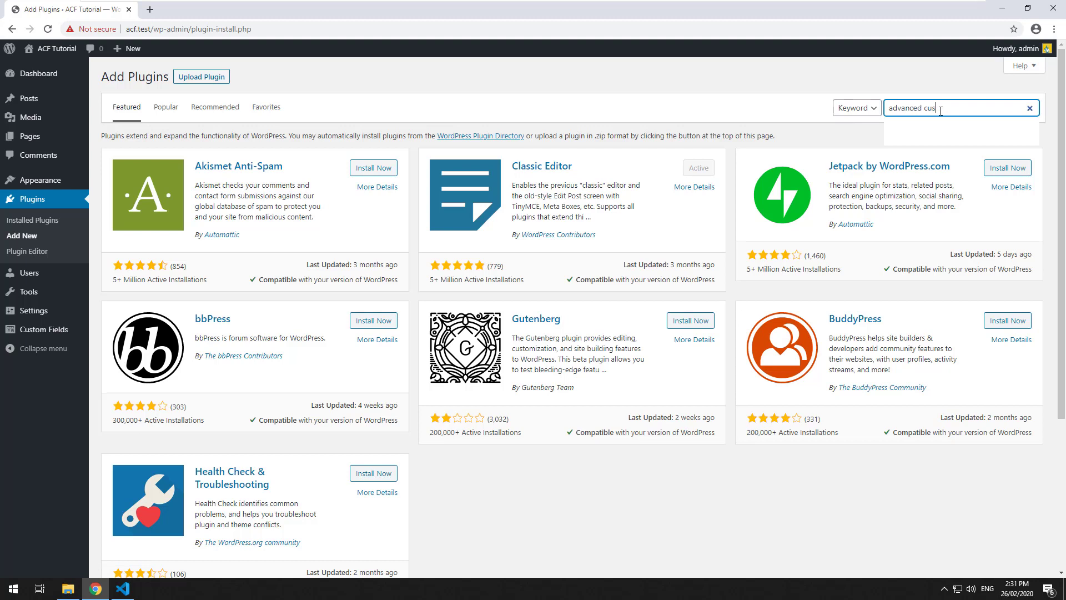
text(tom fields)
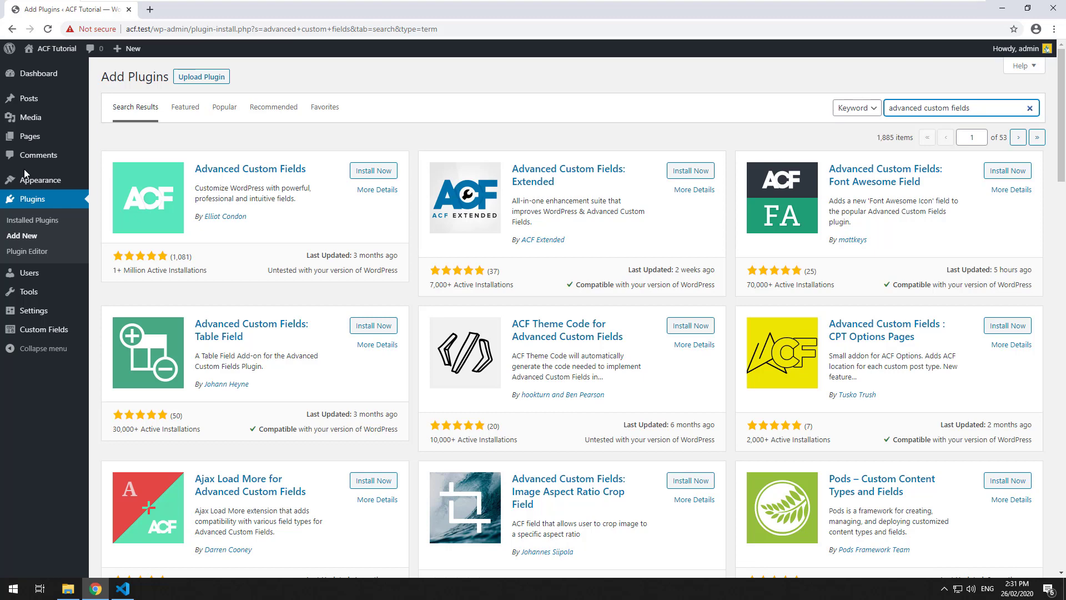
- Open the site's Home front page for editing from the list of pages
mouse_move(72, 333)
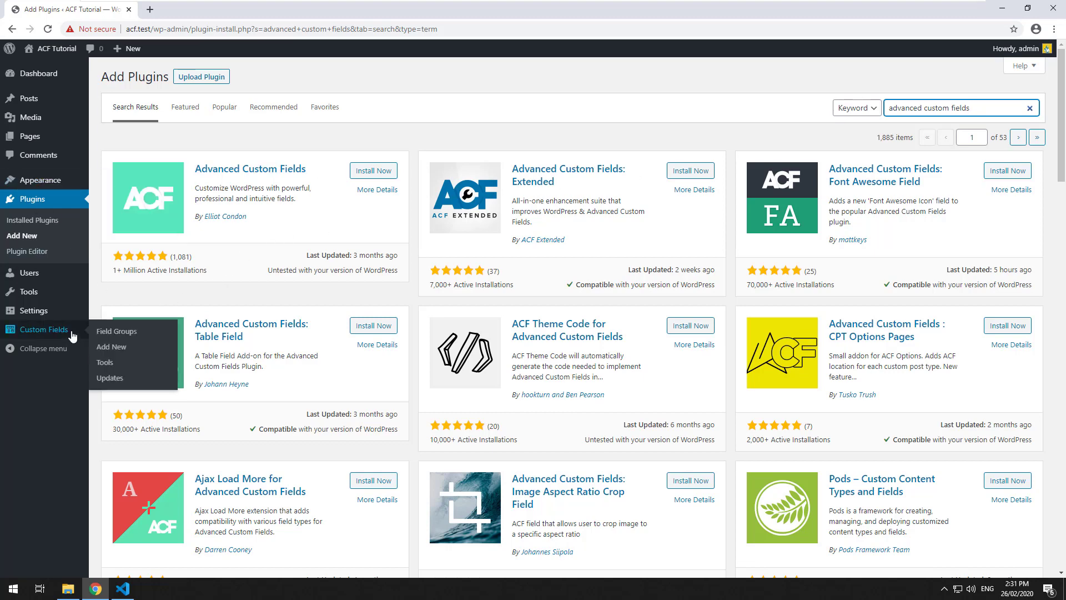
click(56, 81)
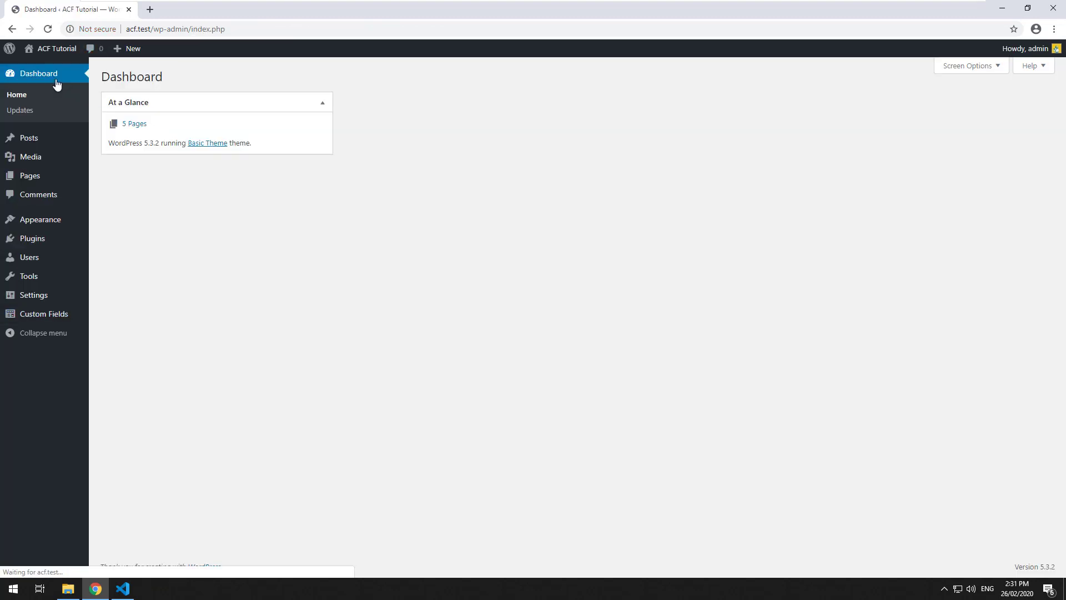
click(41, 174)
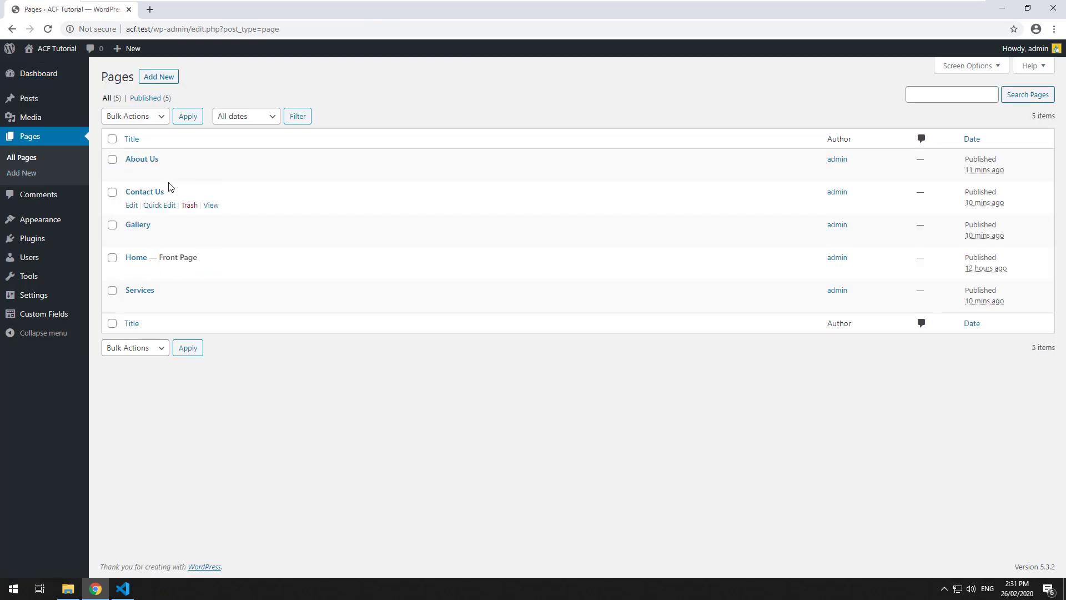
click(140, 259)
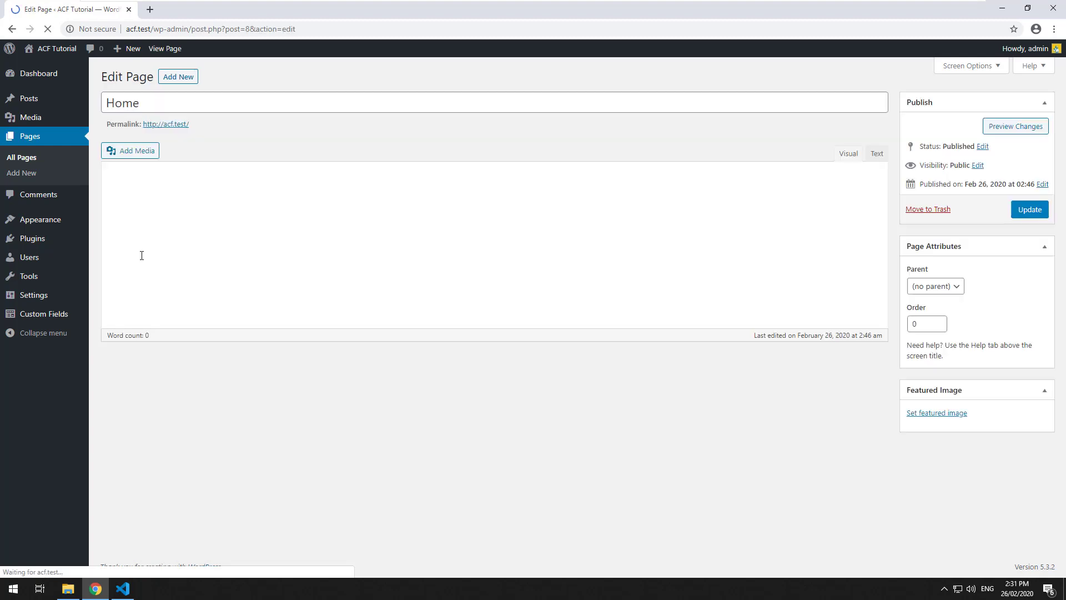
- Open the live view of the Home page in a separate browser tab and compare it with its edit screen
middle_click(165, 48)
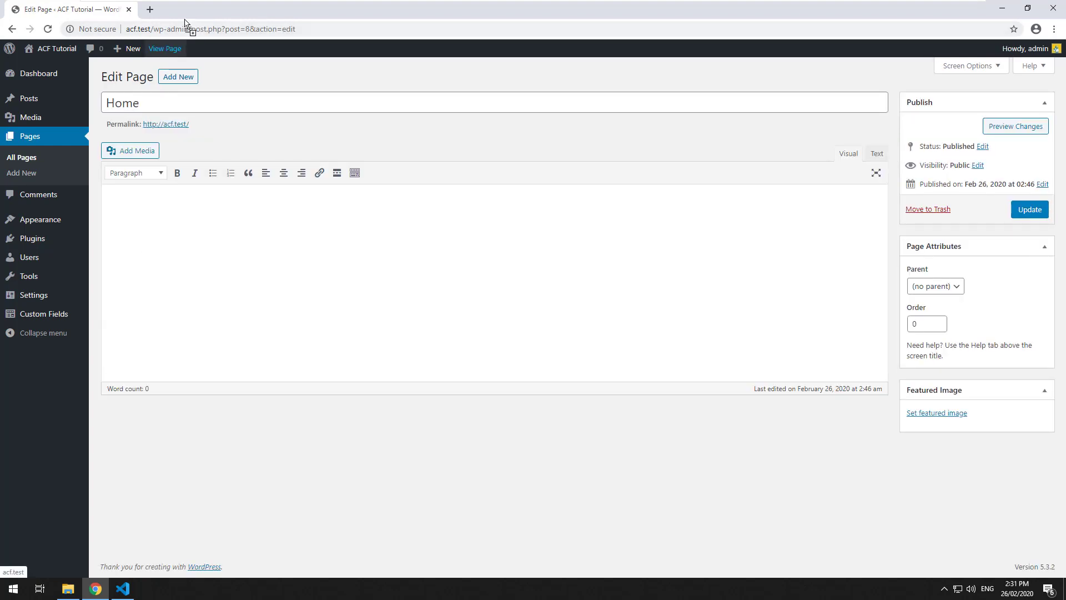
click(186, 9)
click(95, 11)
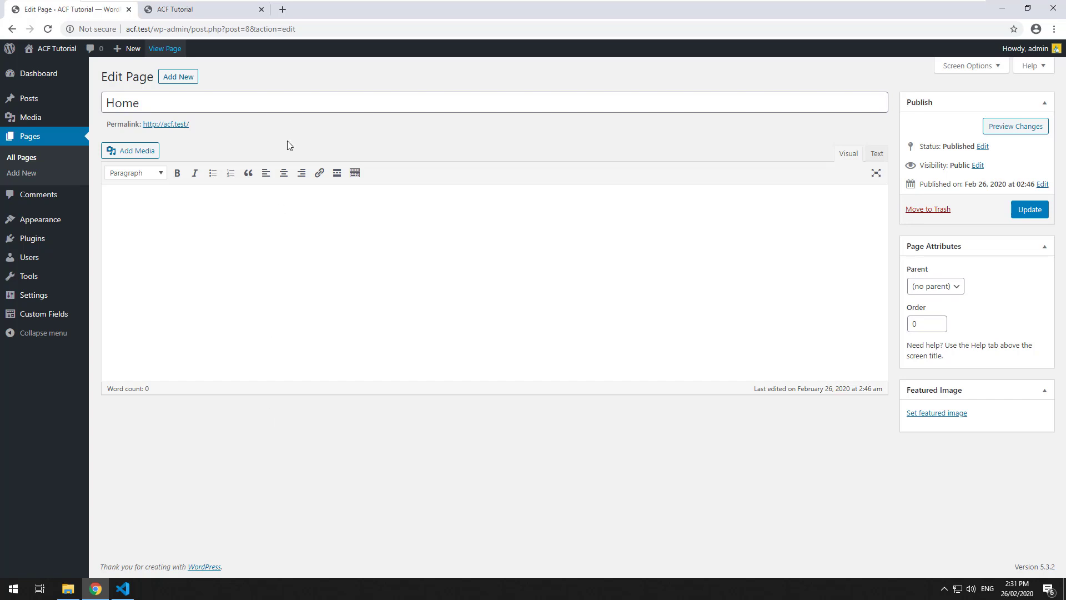
click(205, 11)
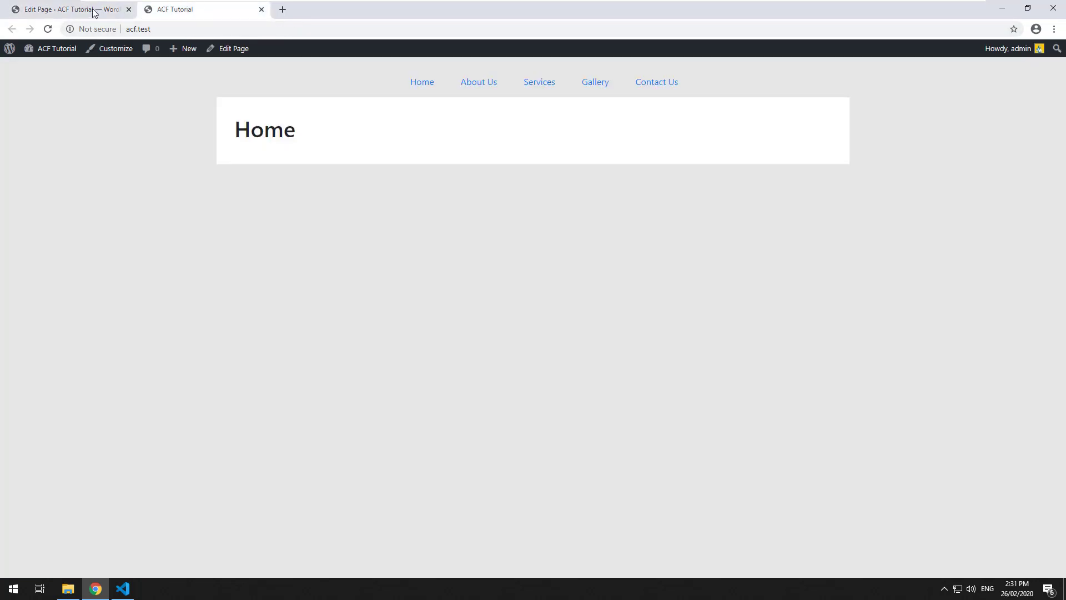
click(90, 11)
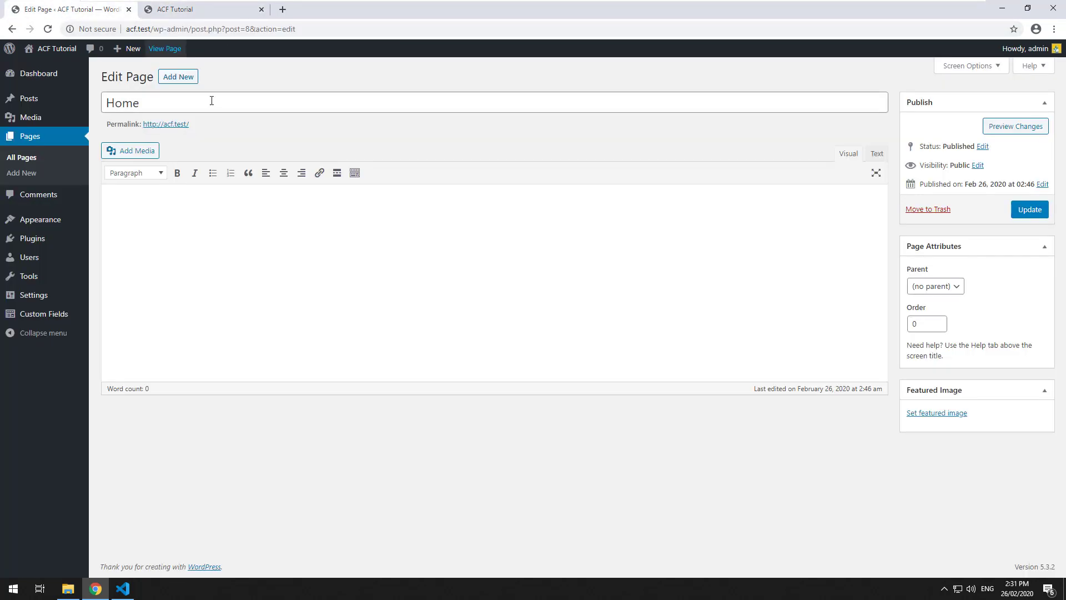
- Create a new custom field group titled "Home Page Settings" and publish it
click(62, 320)
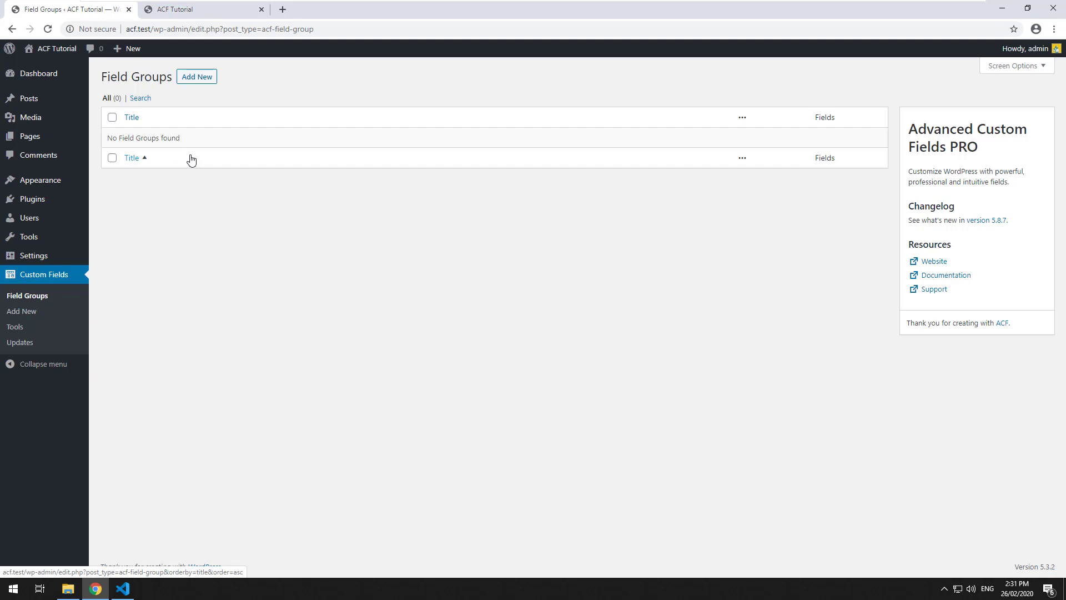
click(202, 77)
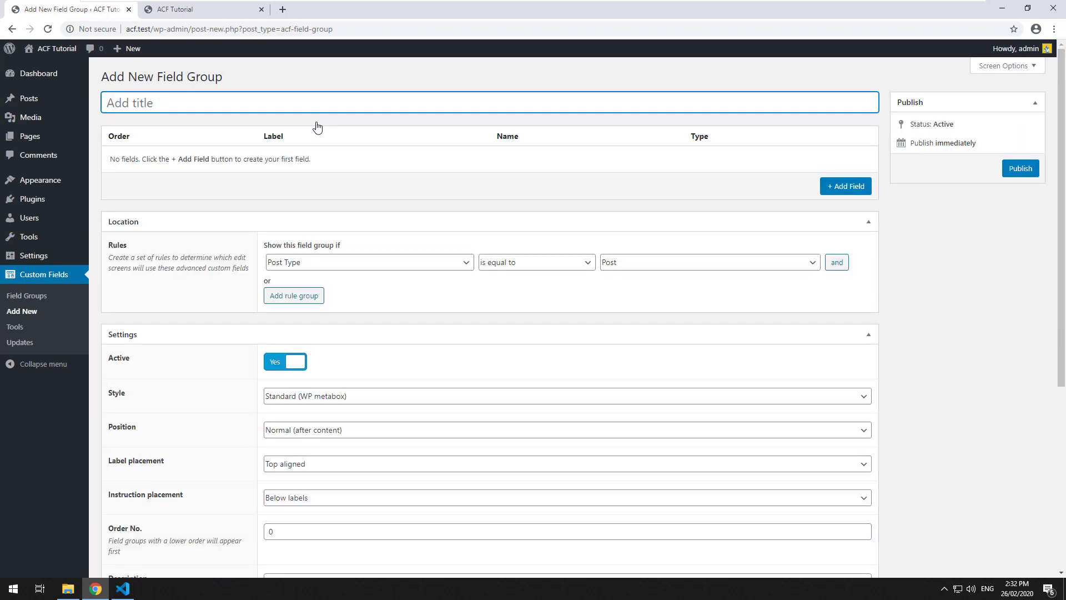
text(Home Page Settings)
click(1033, 173)
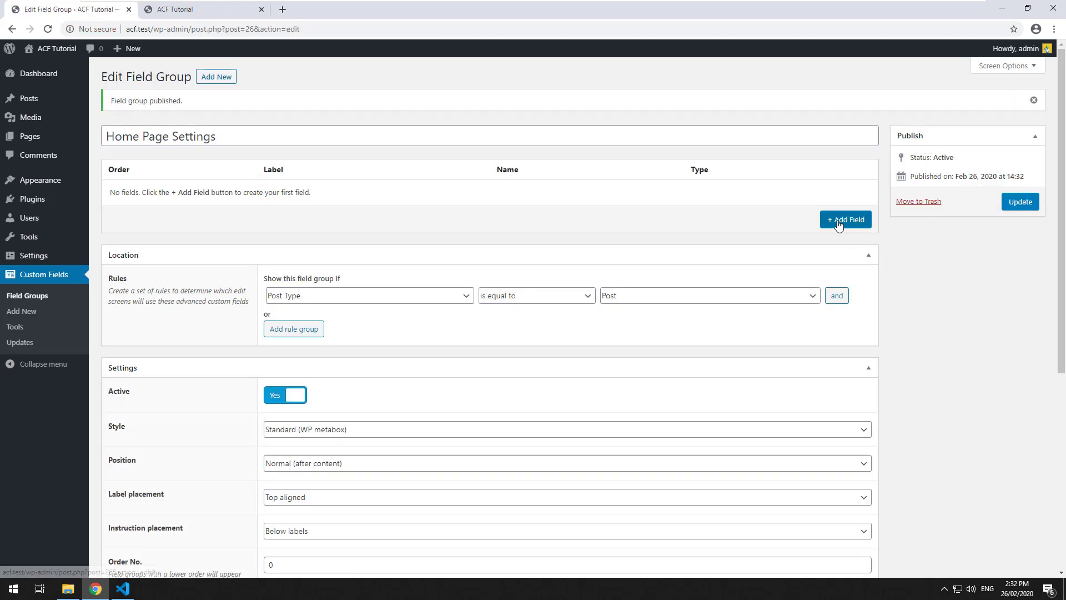
- Add a field labelled "Page Title" with the field name page_title to the Home Page Settings group
click(839, 224)
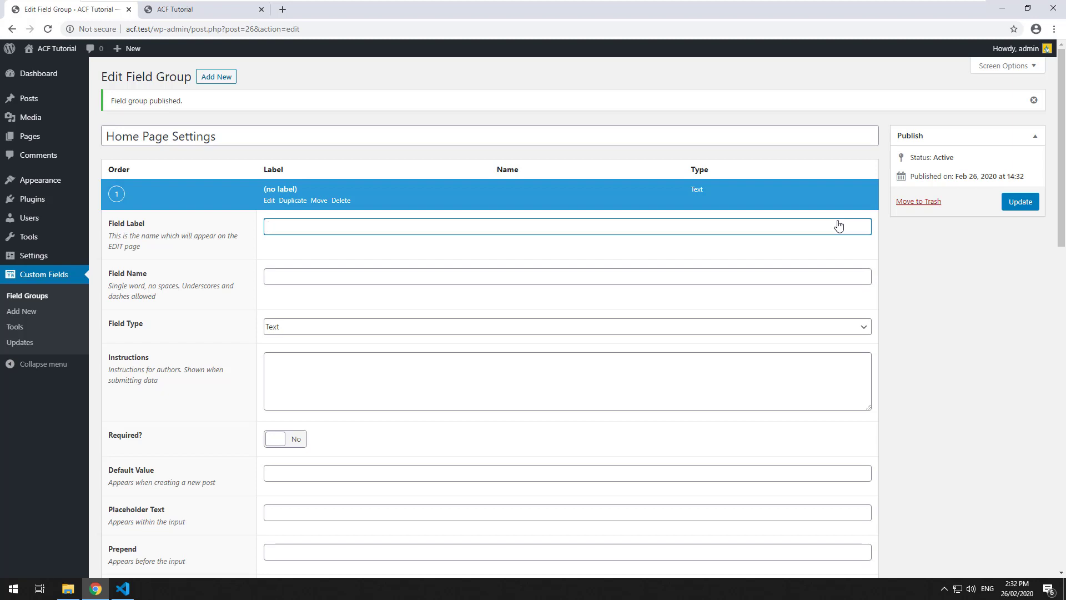
text(Page Title)
key(Tab)
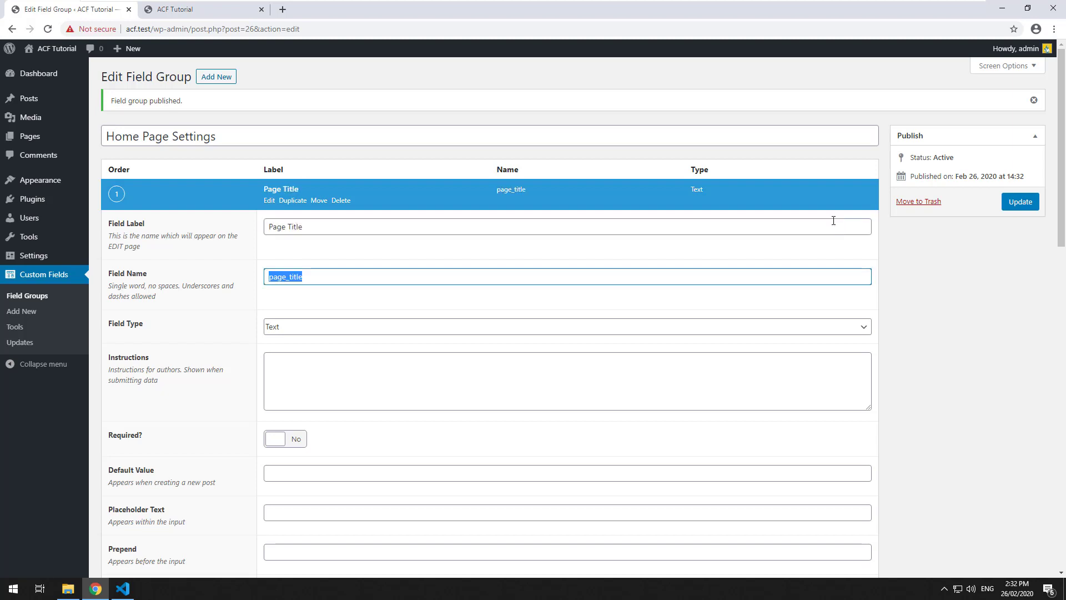
click(312, 248)
click(311, 229)
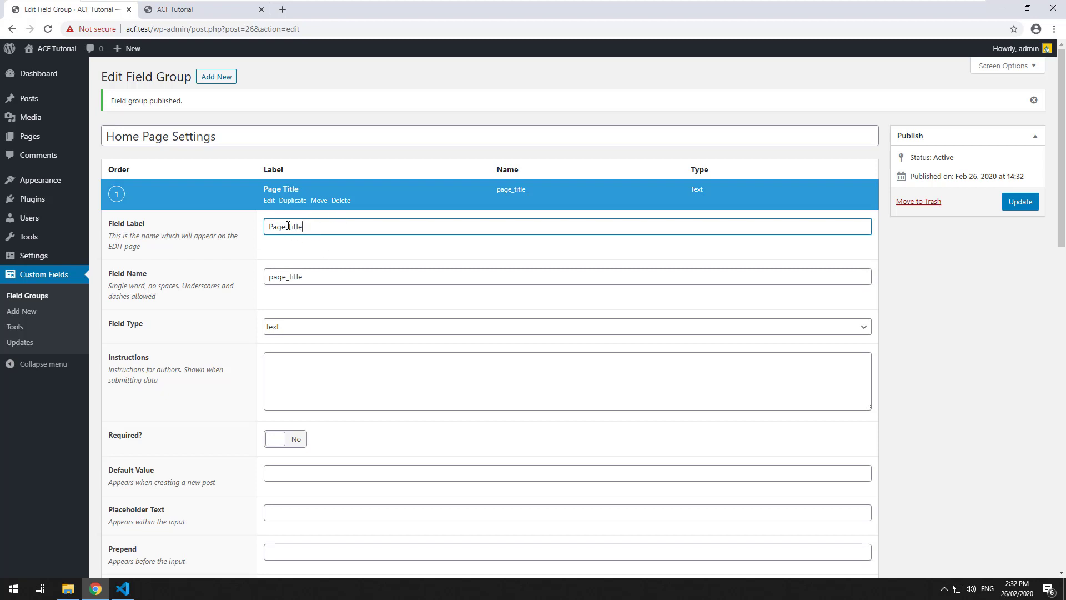
key(Tab)
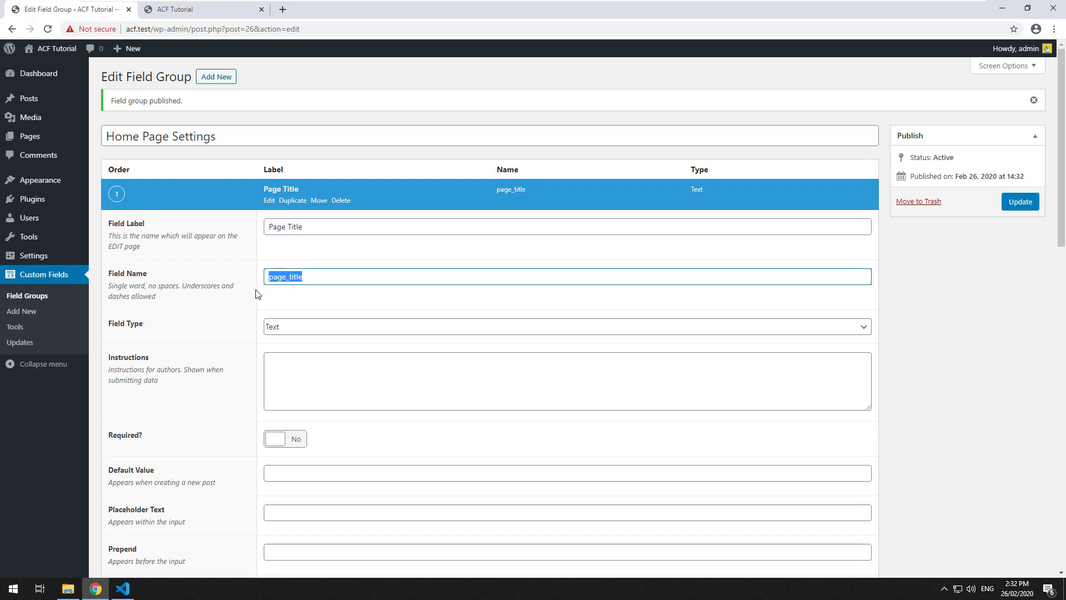
drag(306, 272, 253, 281)
click(298, 315)
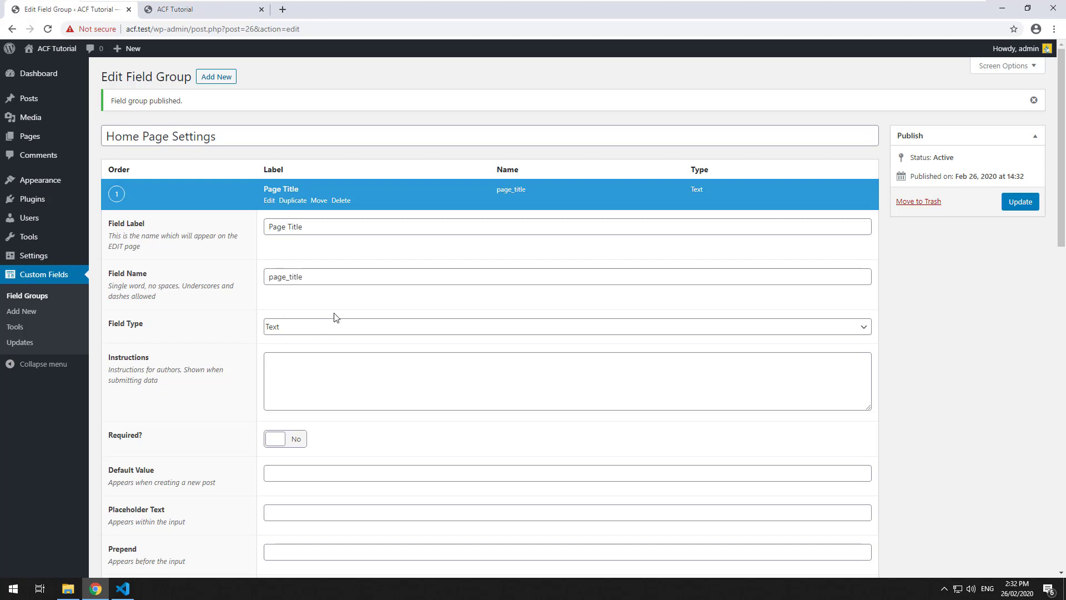
- Examine the field types available for the Page Title field, keeping Text
double_click(286, 331)
click(295, 330)
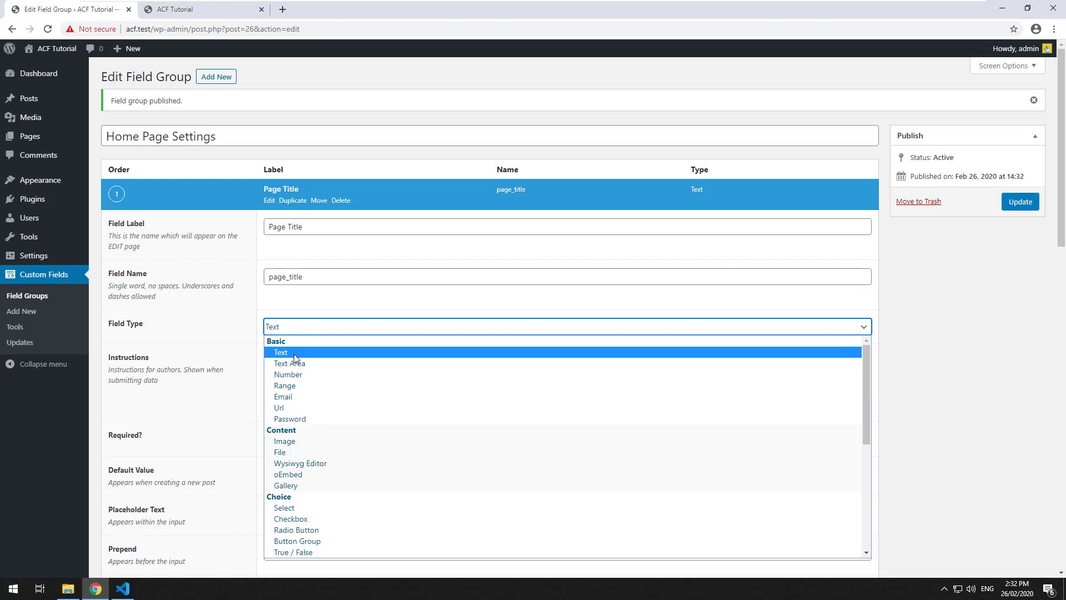
click(317, 305)
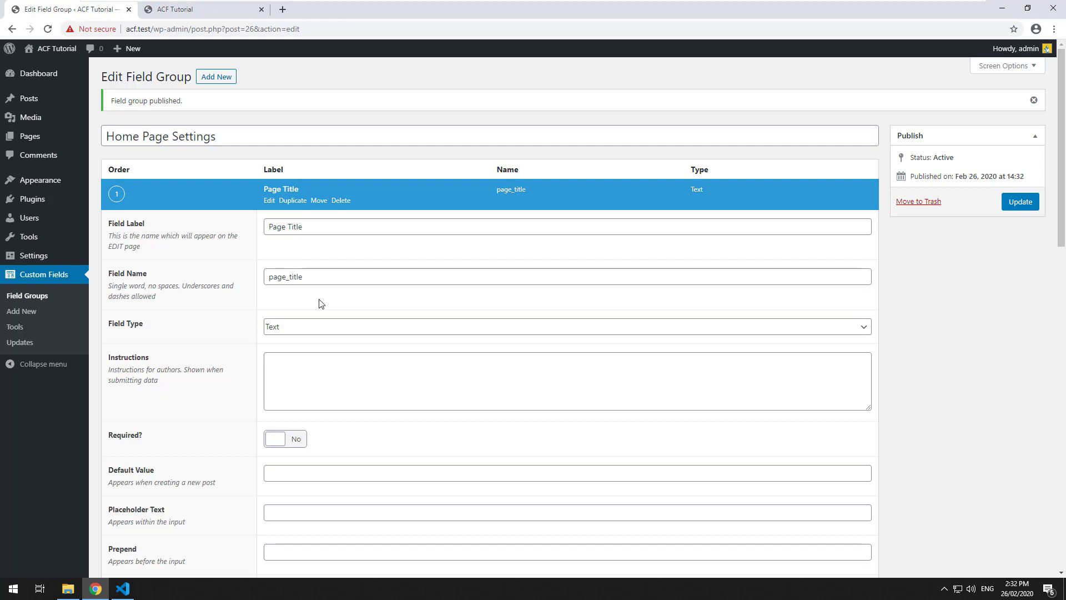
- Enter "Please type the page title" as the author instructions for the Page Title field
scroll(362, 371, down, 2)
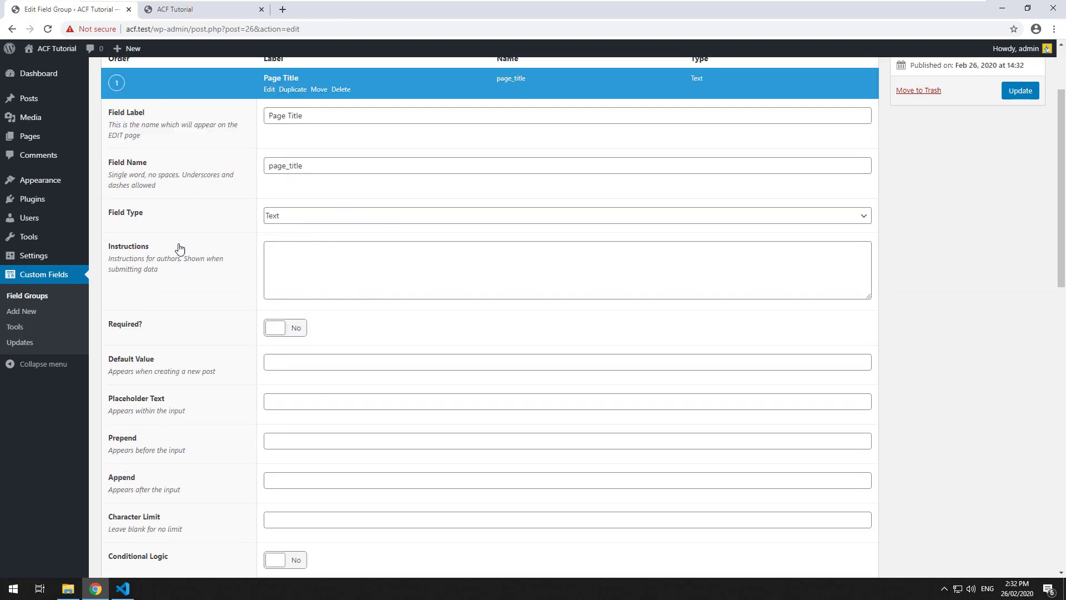
click(387, 274)
text(Plea)
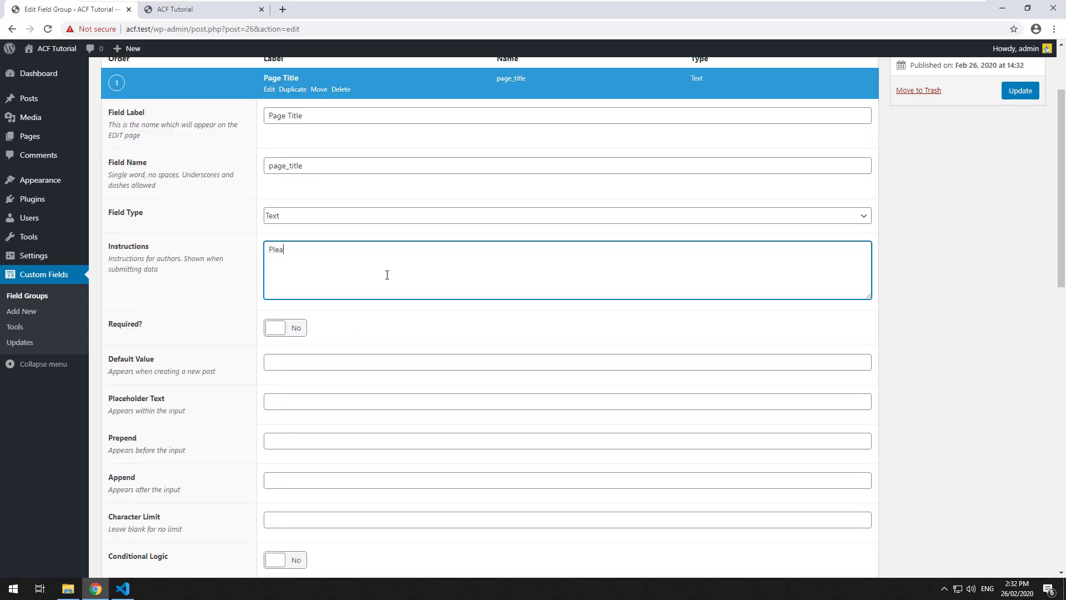
text(se type the page title)
click(402, 322)
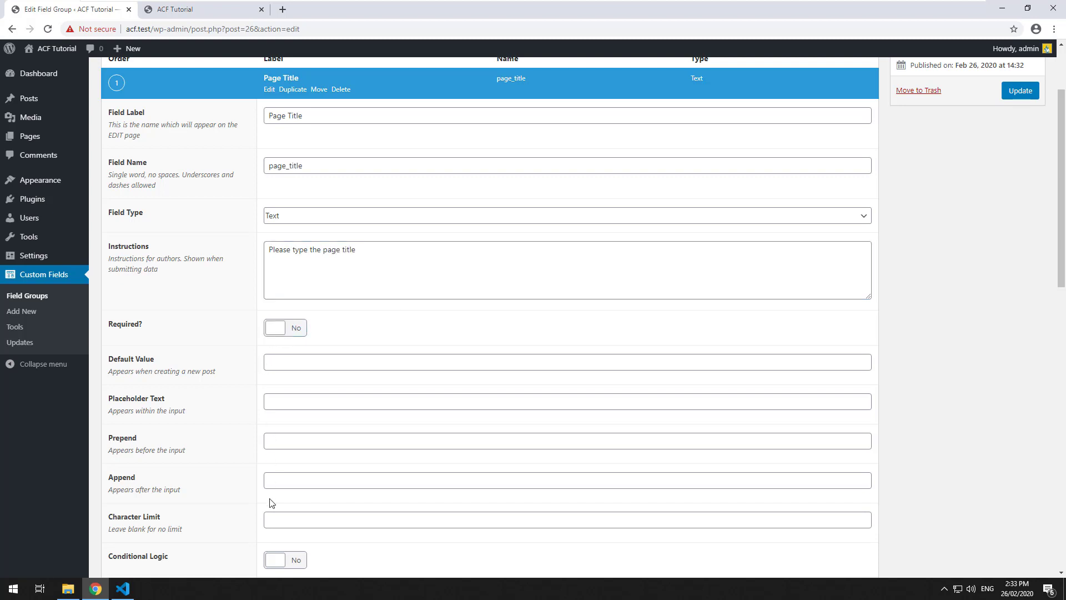
- Review the Page Title field's remaining options, collapse its settings and update the field group
click(292, 367)
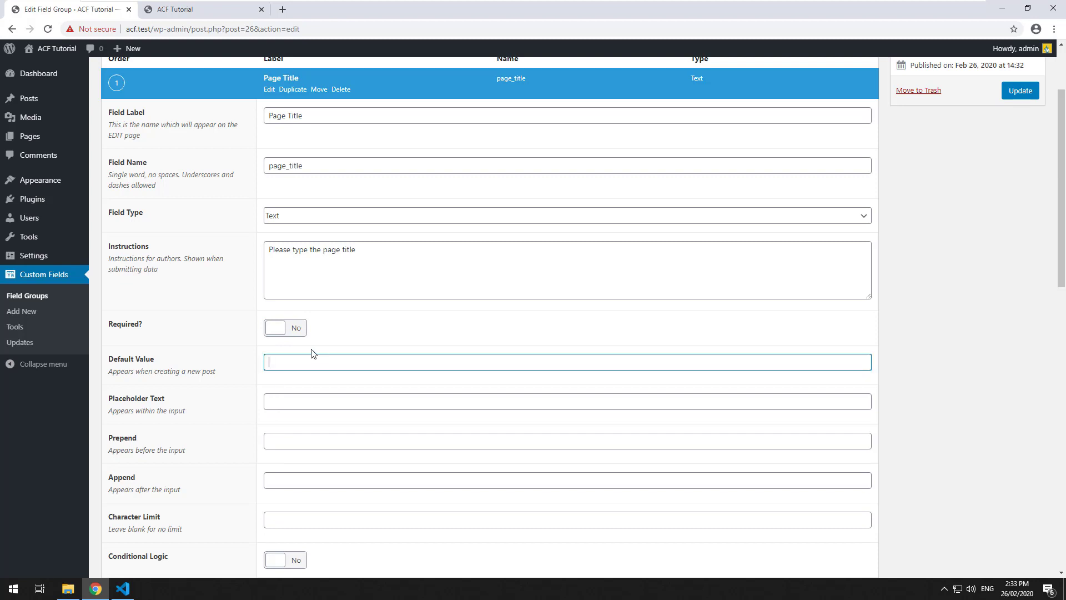
scroll(301, 364, down, 2)
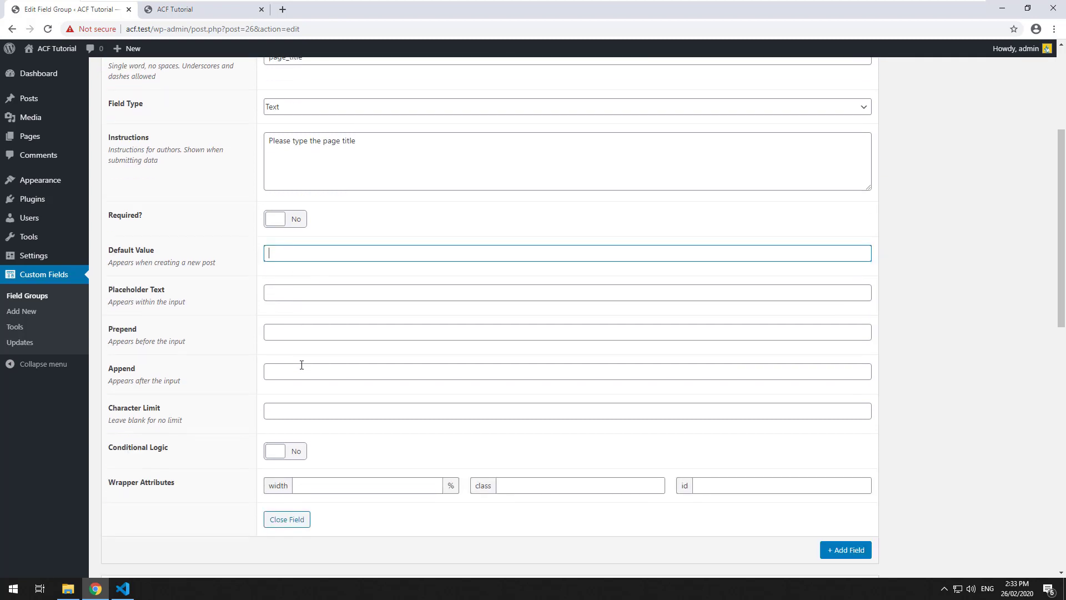
scroll(352, 350, up, 4)
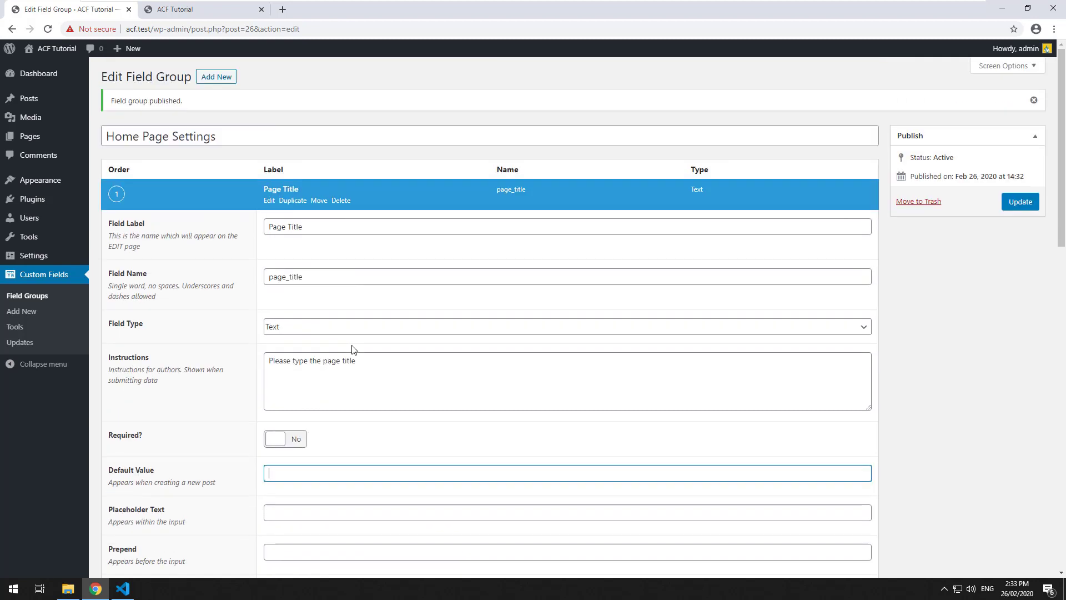
click(270, 200)
click(1030, 204)
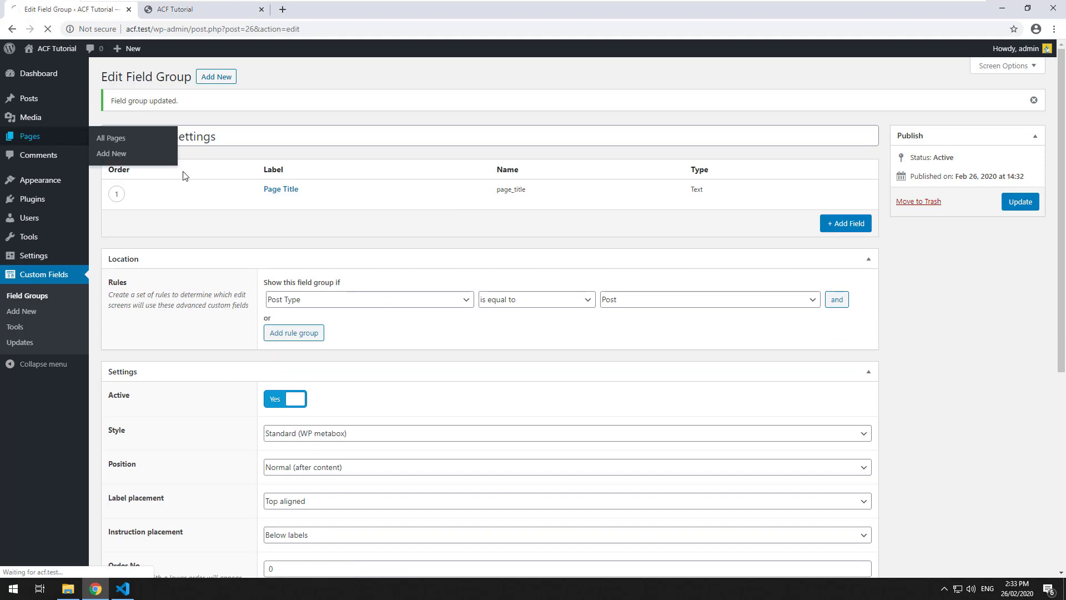
- Check the Home page's edit screen for the Page Title field and return to the Home Page Settings field group
click(33, 137)
click(136, 257)
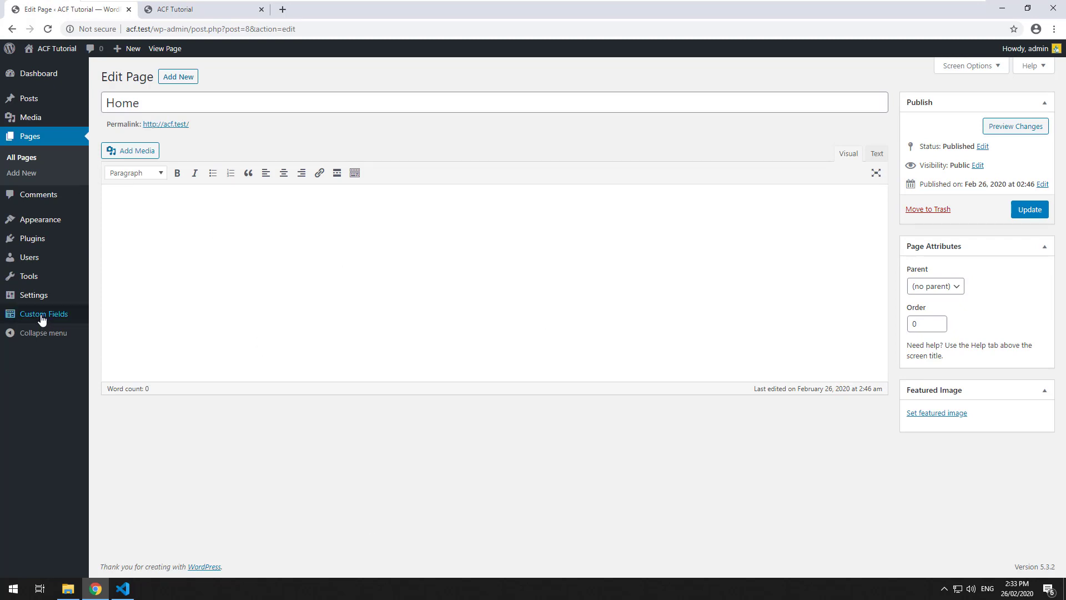
click(12, 28)
click(12, 29)
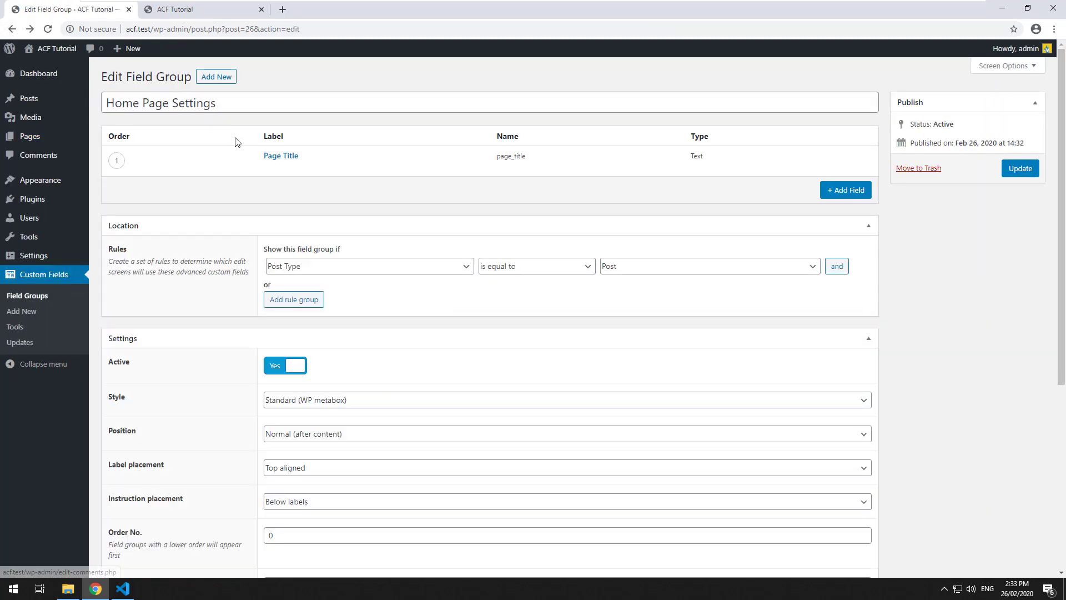
- Review the location rule's conditions and try Page Template as the condition for showing the field group
click(419, 271)
click(419, 271)
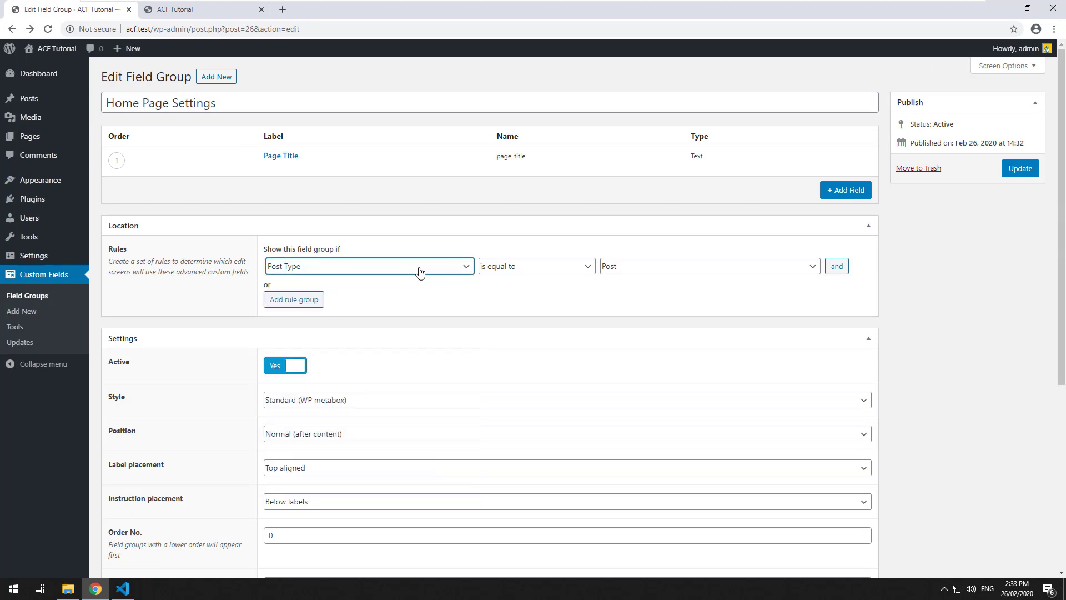
click(419, 271)
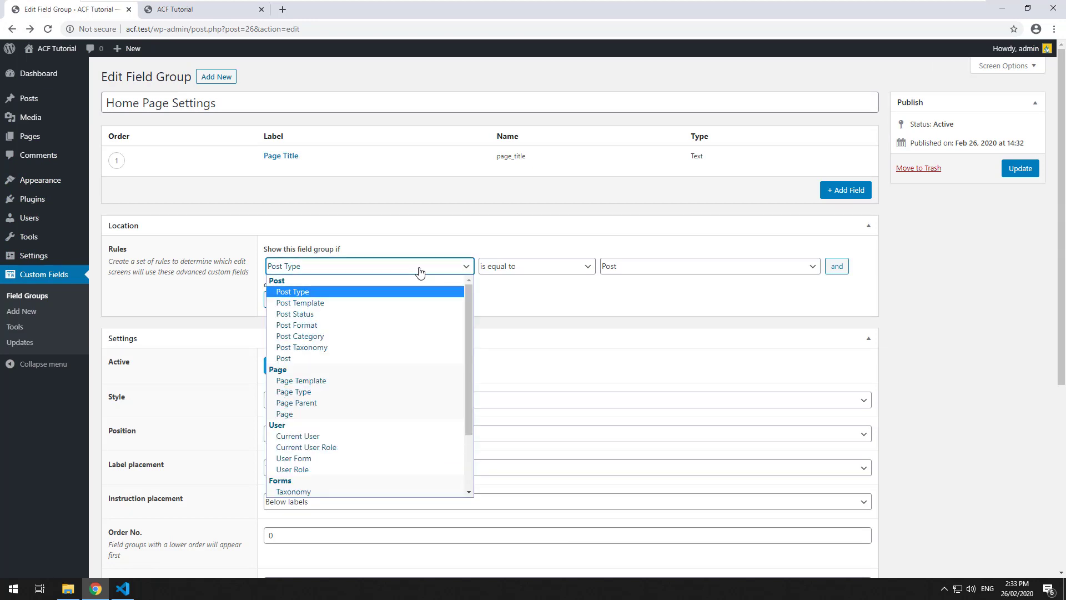
click(419, 271)
click(419, 271)
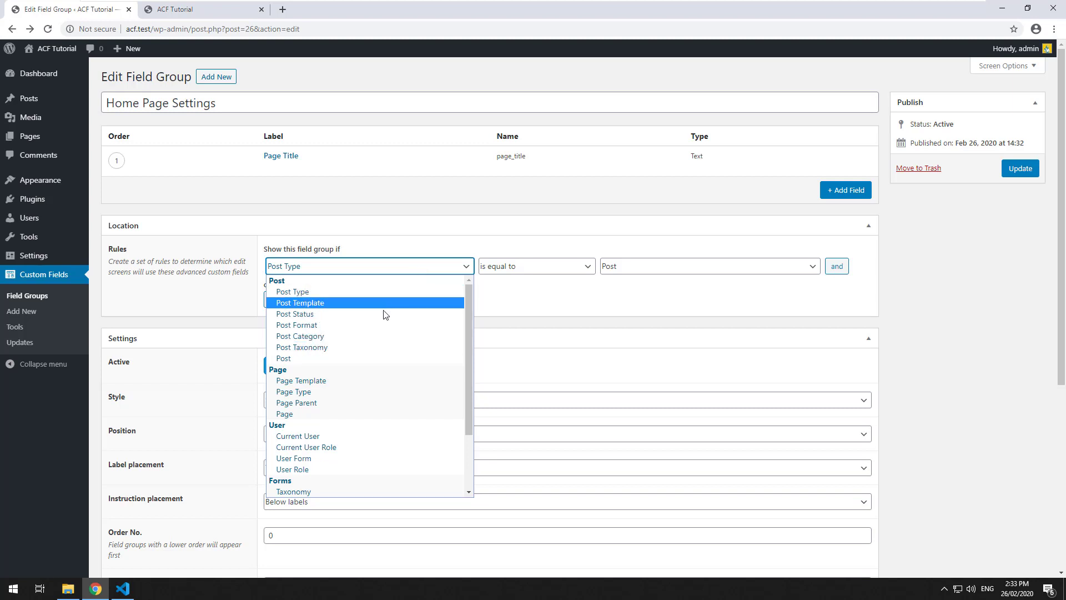
click(353, 381)
- Set the location rule to Page Type is equal to Front Page and update the field group
click(368, 278)
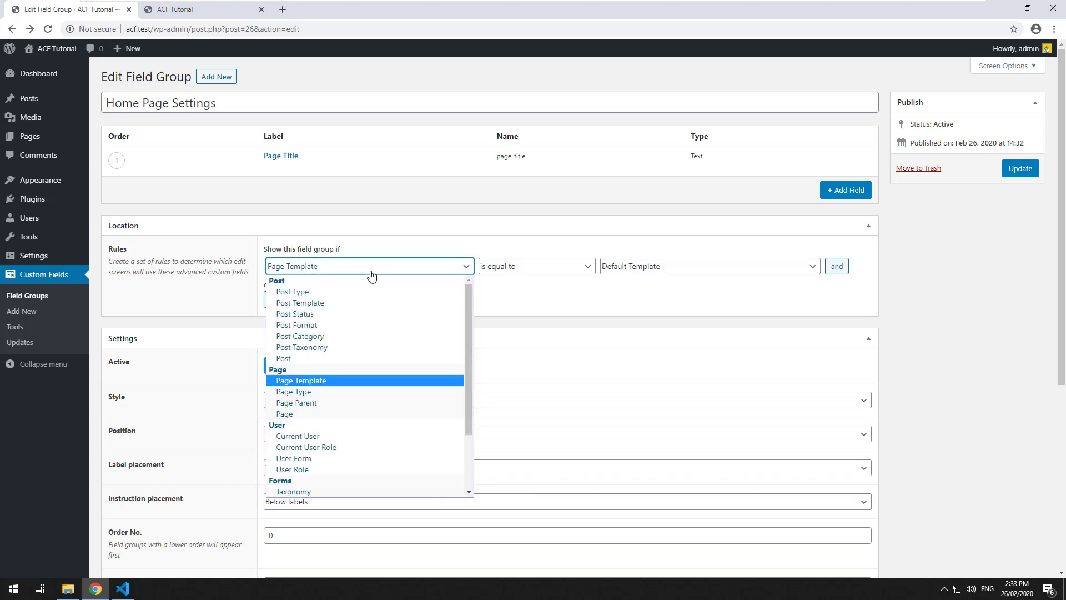
click(345, 392)
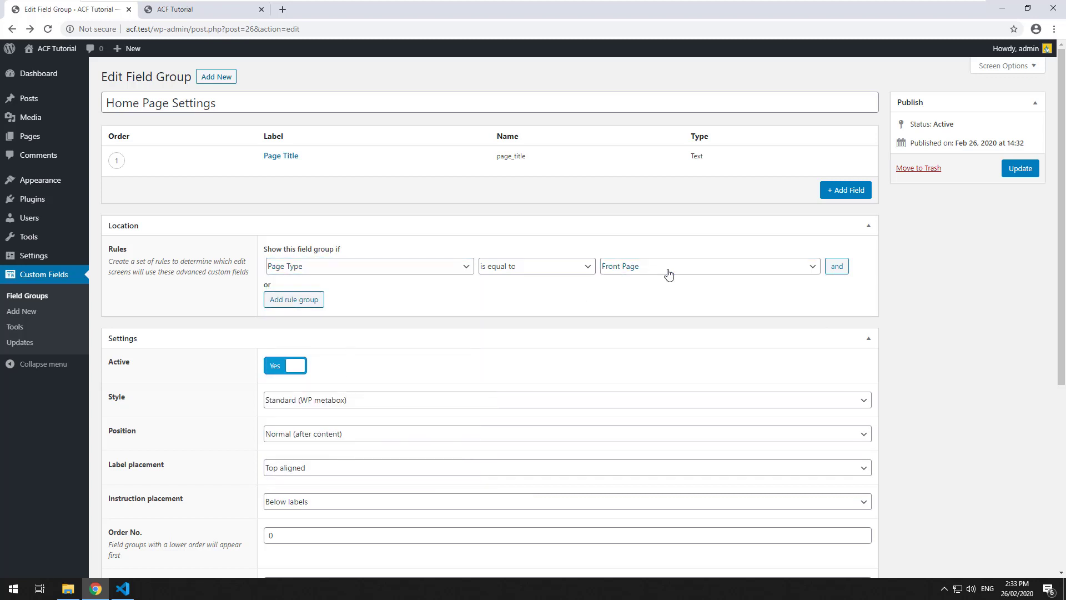
click(421, 277)
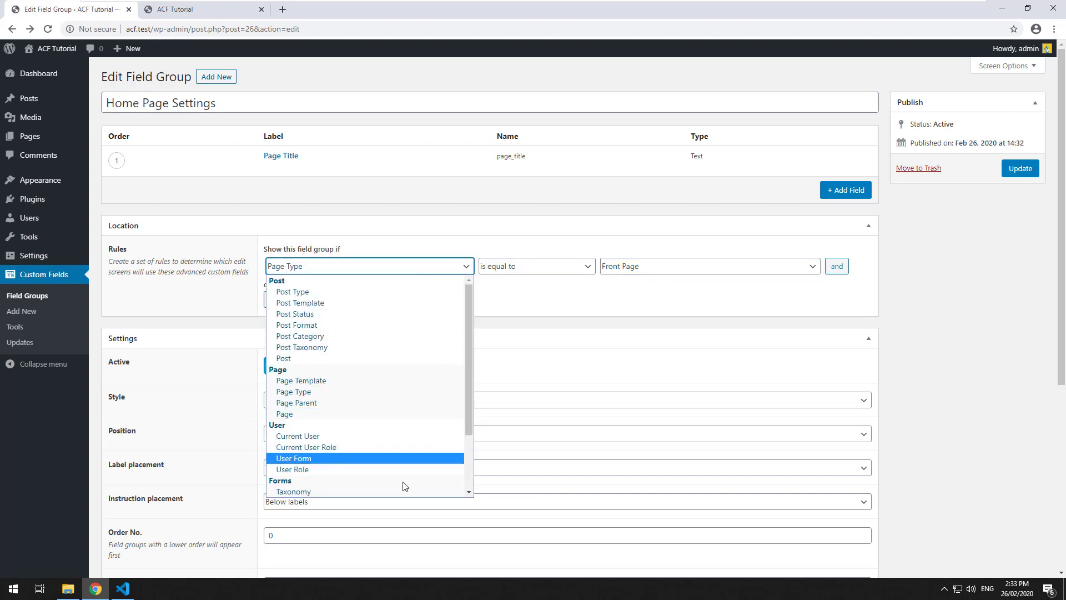
click(683, 295)
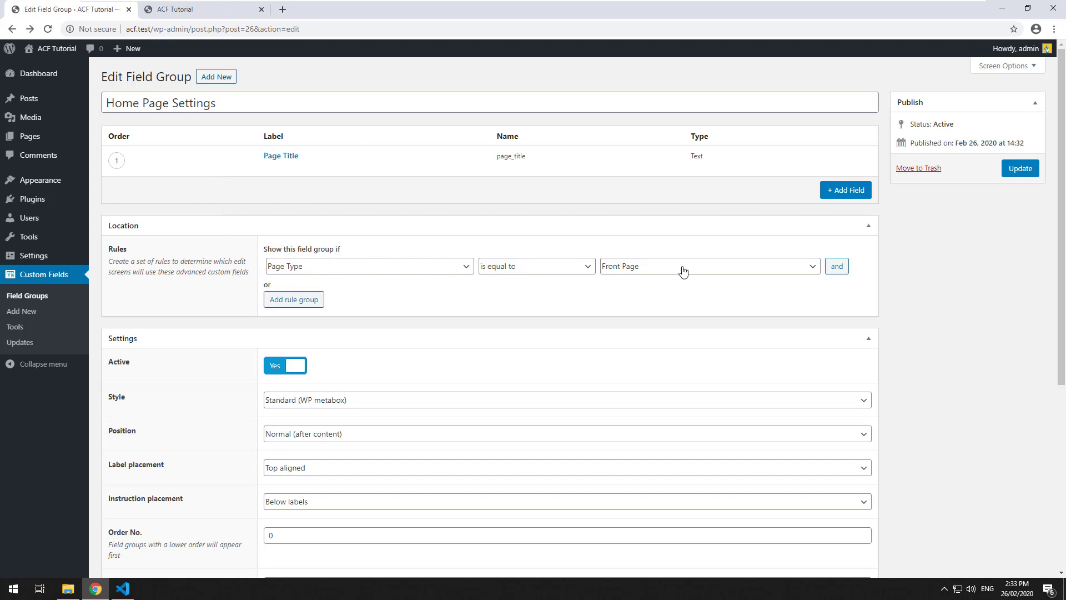
click(1022, 169)
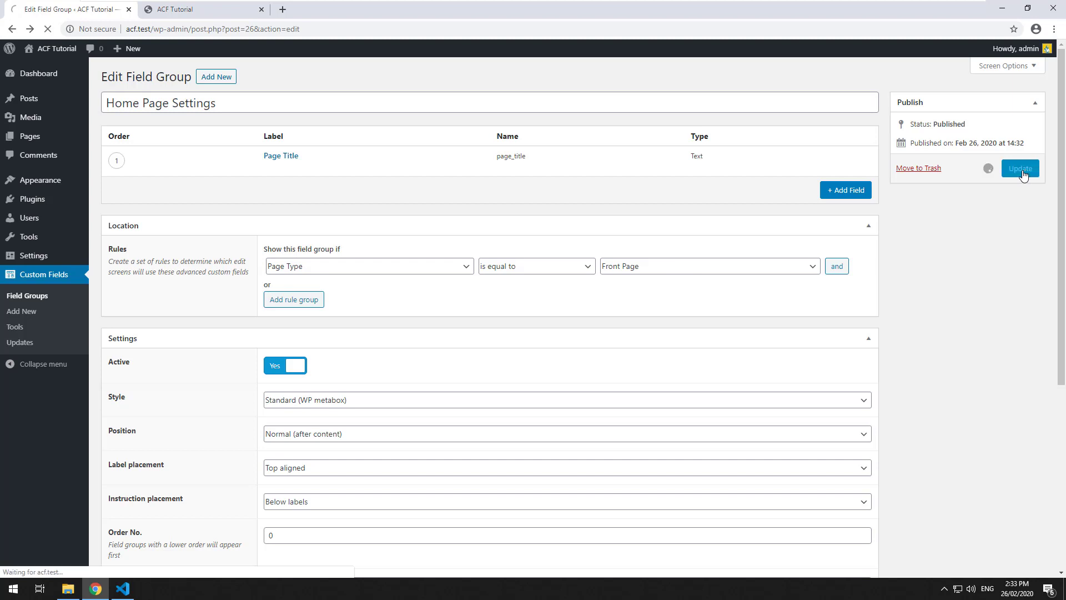
- Open the Home page for editing, set its Page Title field to "The ACF Tutorial" and update the page
click(40, 143)
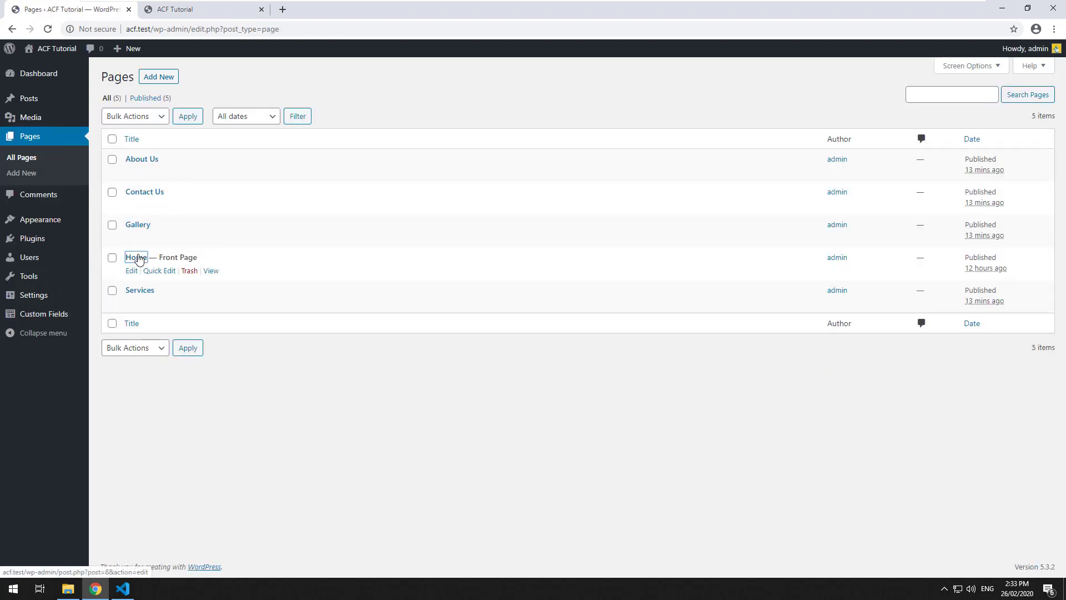
click(138, 259)
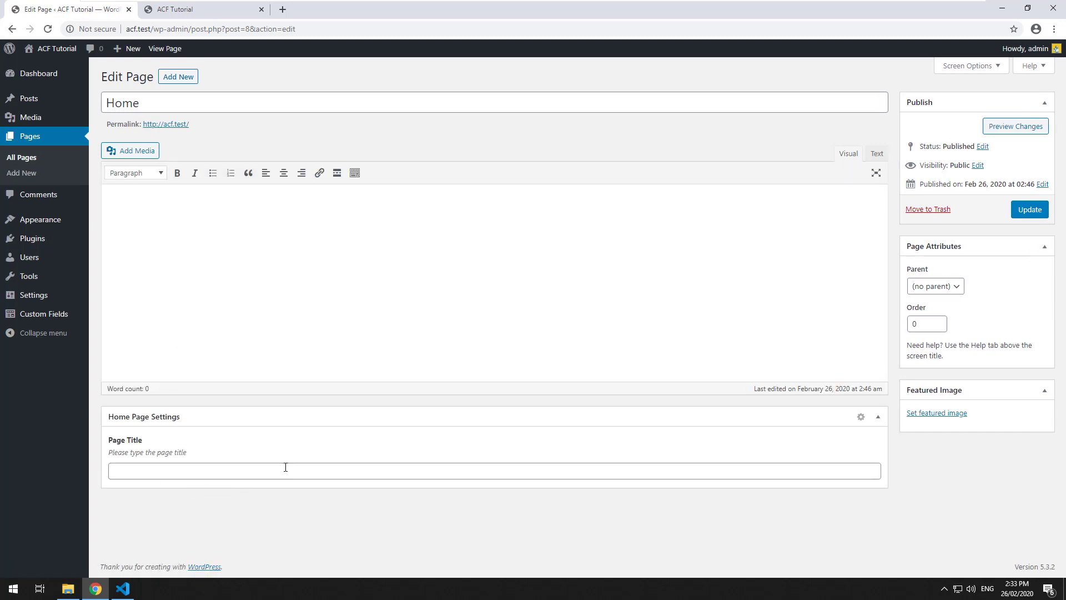
click(157, 476)
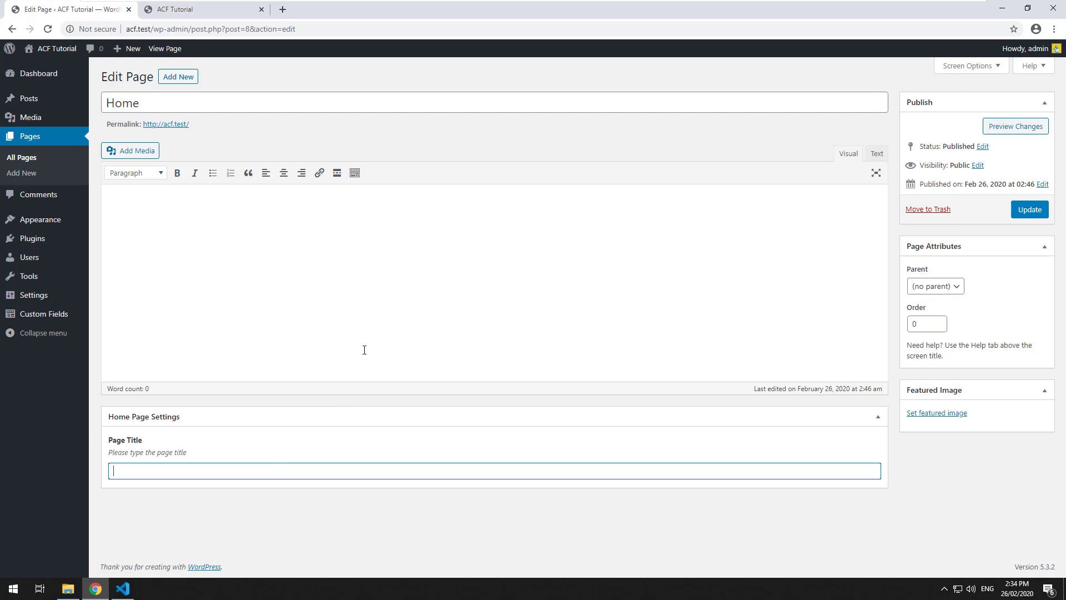
text(The ACF Tutorial)
click(1027, 212)
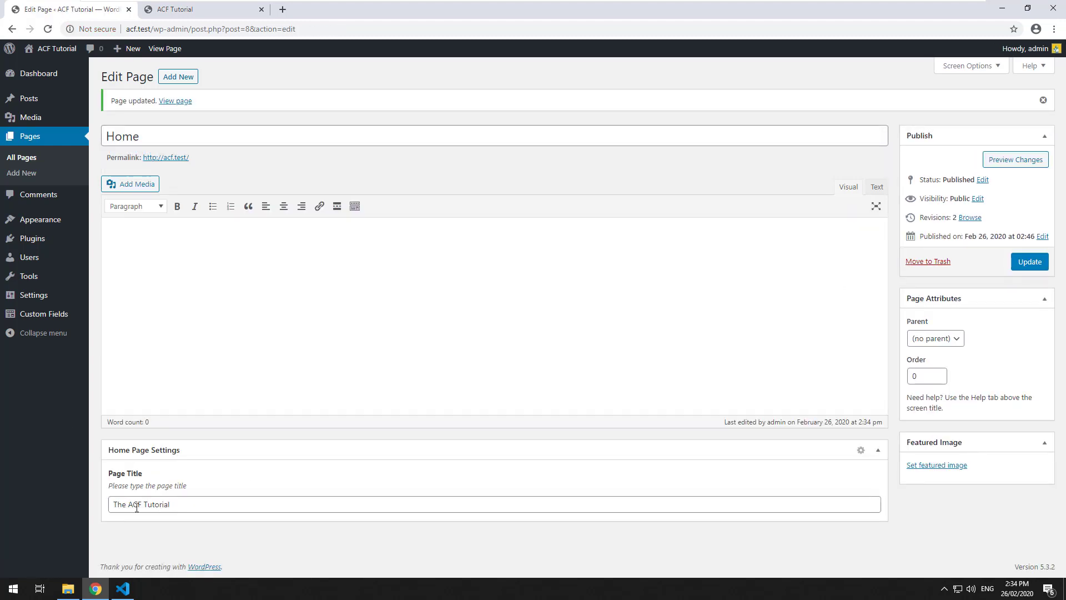
- Review the Page Title text and view the updated Home page on the site
drag(171, 504, 113, 504)
click(210, 524)
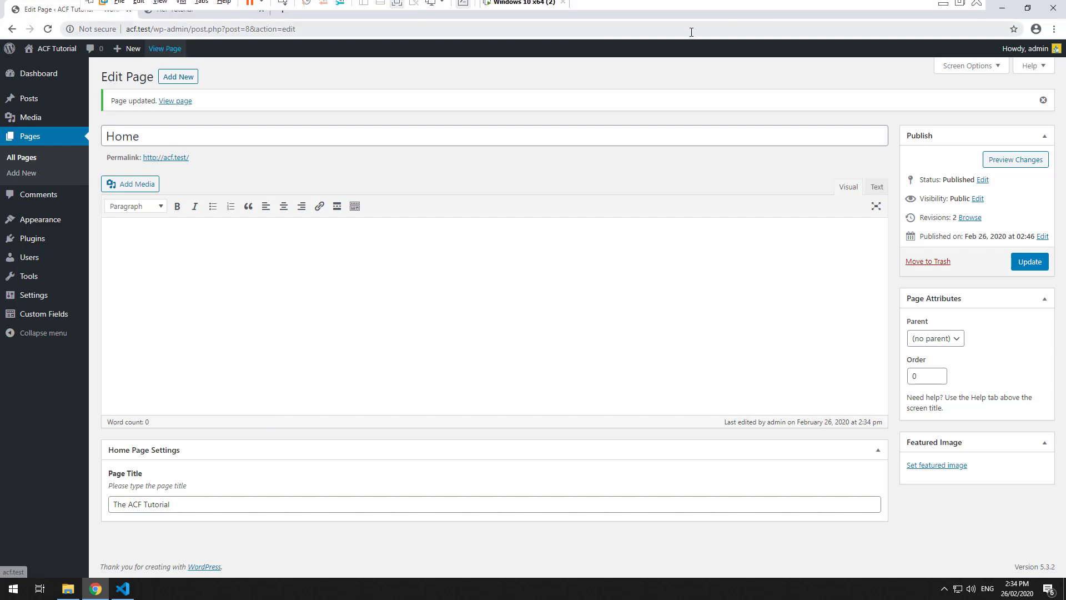
click(183, 101)
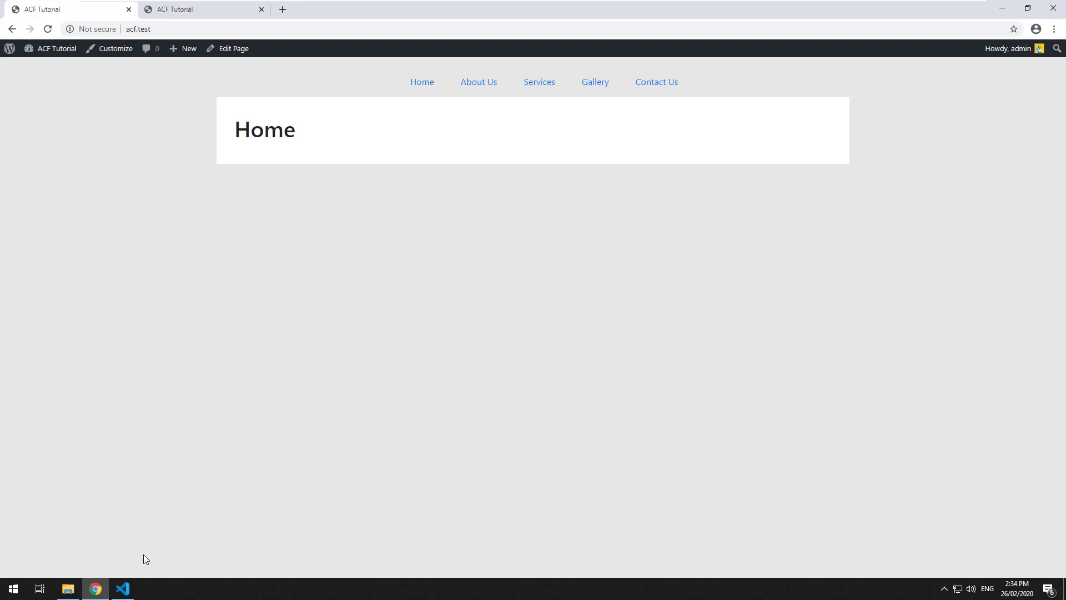
- Switch to Visual Studio Code, close functions.php and open front-page.php from the basic-theme folder
click(132, 596)
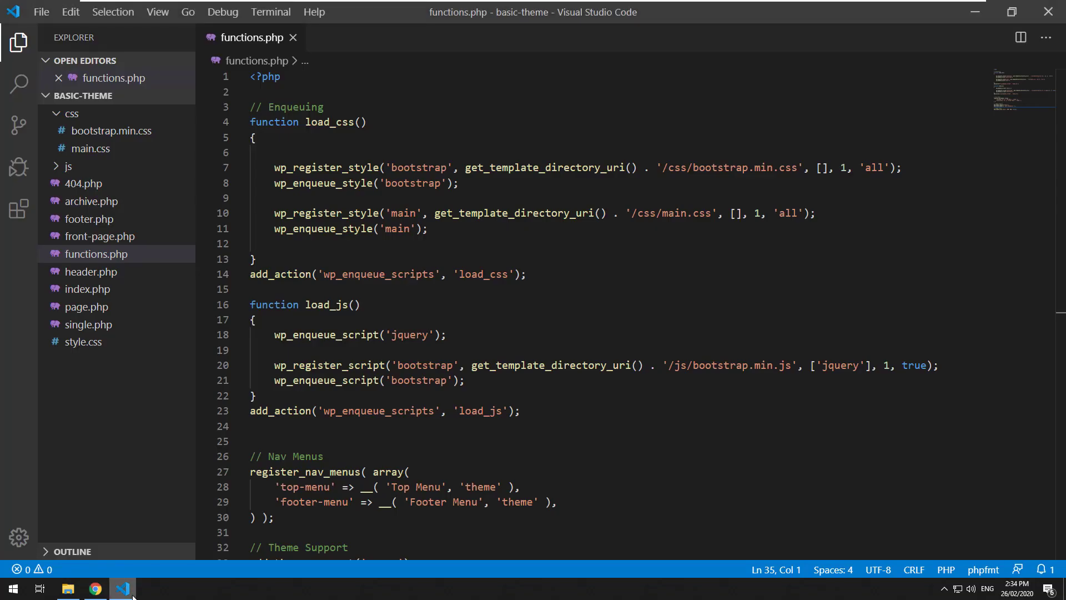
click(292, 37)
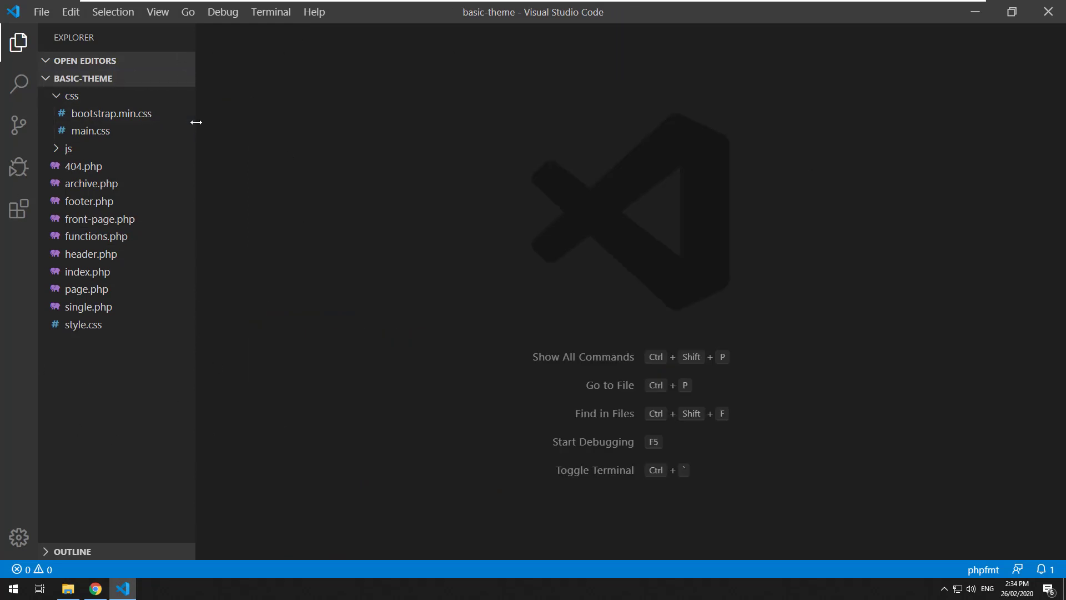
click(117, 221)
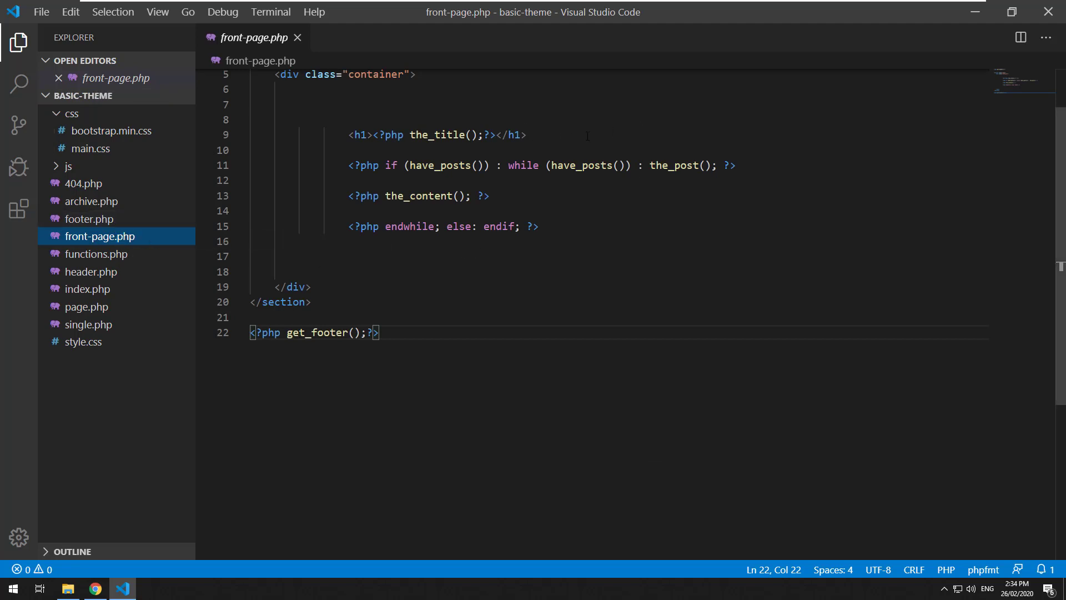
- Insert three blank lines below the h1 title line in front-page.php
click(571, 133)
key(Return)
key(Return)
key(Return)
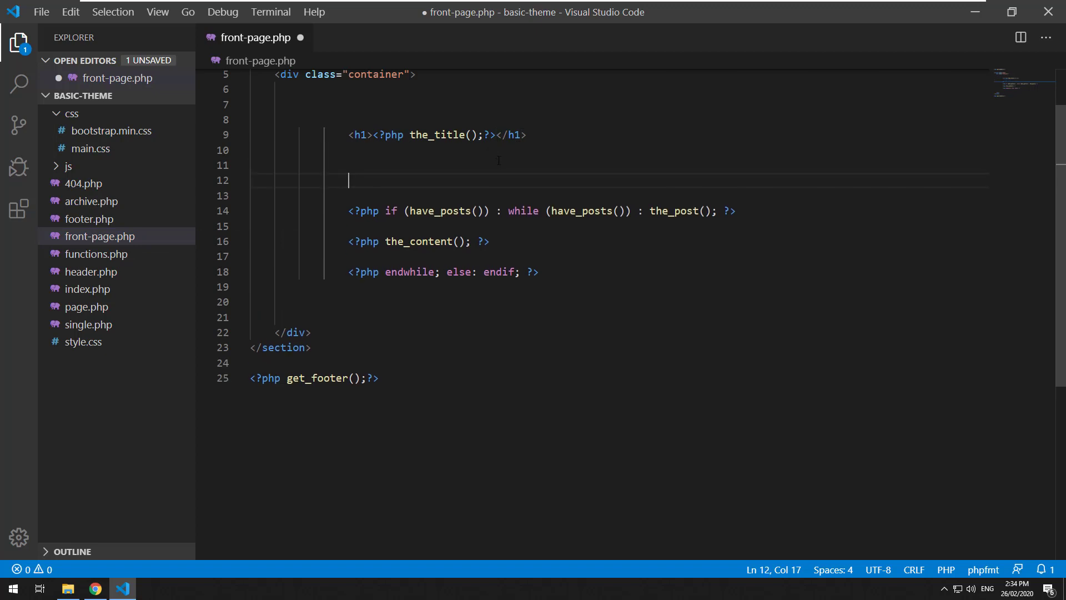
- Compare the template's content loop with the Home page's edit screen in Chrome and return to Visual Studio Code
drag(342, 211, 554, 276)
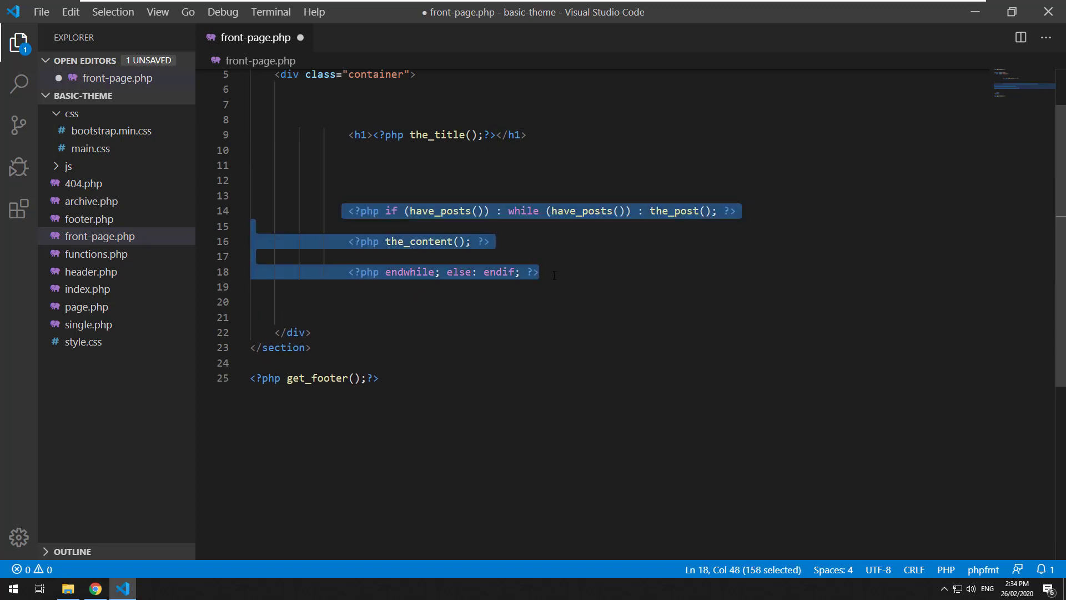
click(95, 588)
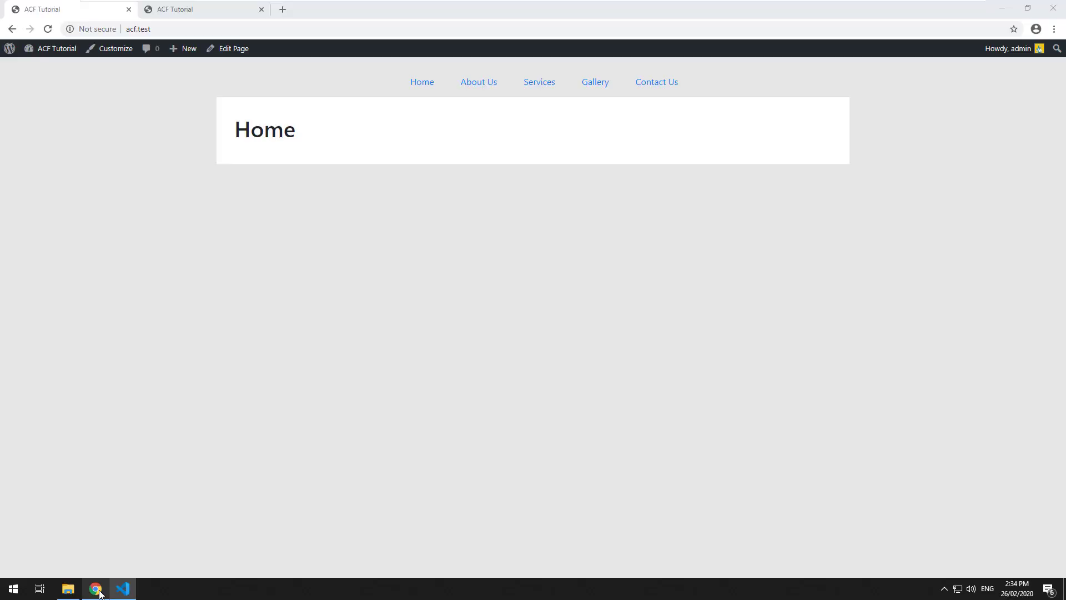
click(232, 50)
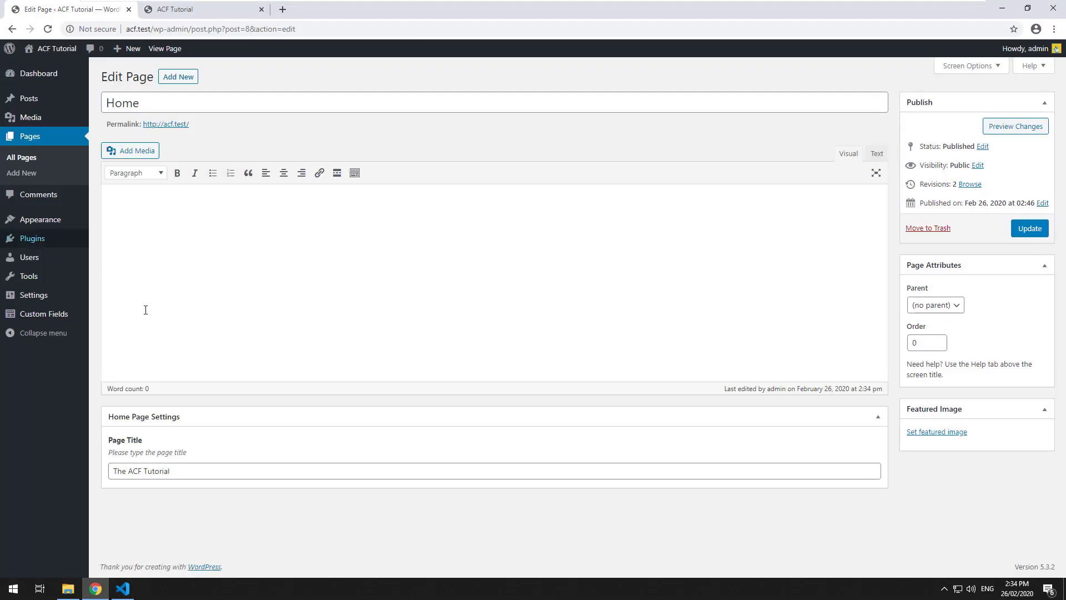
click(122, 588)
- Remove the surplus blank lines between the h1 title line and the content loop
click(537, 271)
click(497, 191)
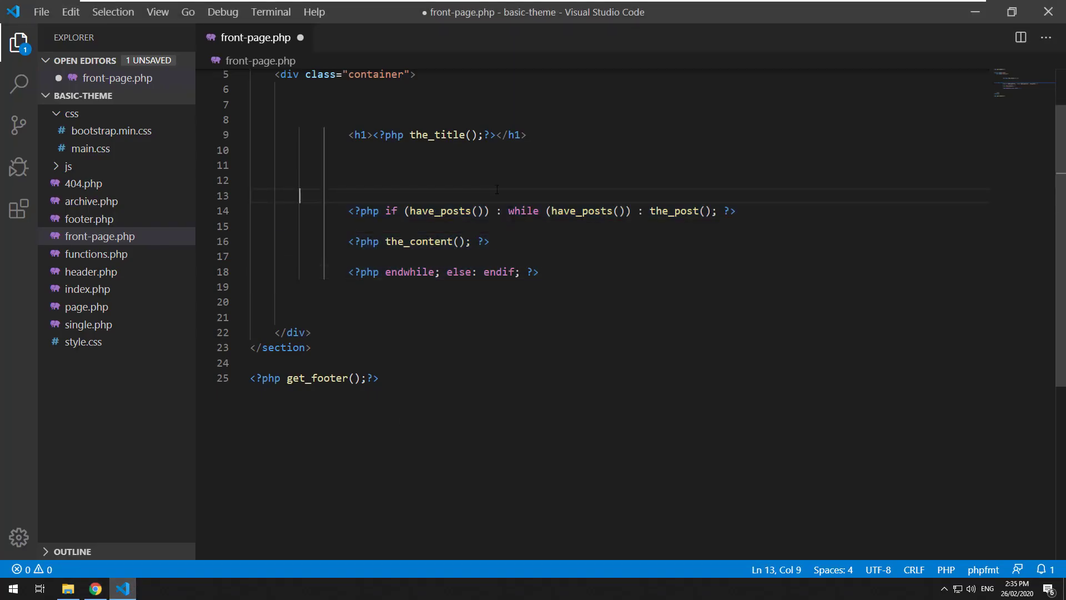
key(BackSpace)
key(BackSpace)
key(BackSpace)
key(BackSpace)
- Add the line <?php the_field('');?> below the content loop in front-page.php and save the file
click(576, 240)
key(Return)
key(Return)
key(Return)
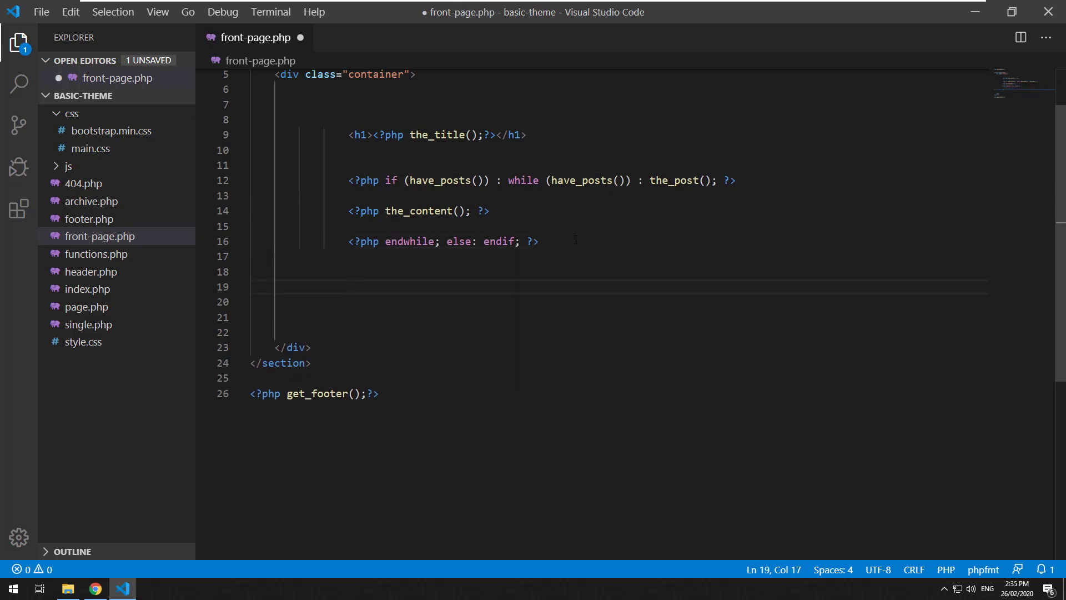
text(<?php)
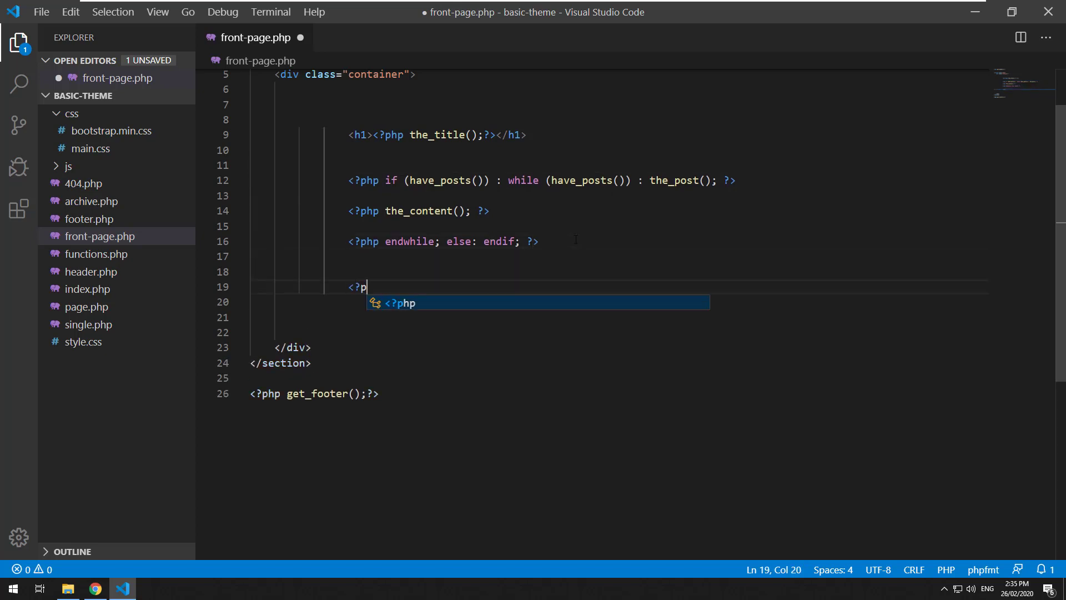
text(field();?>)
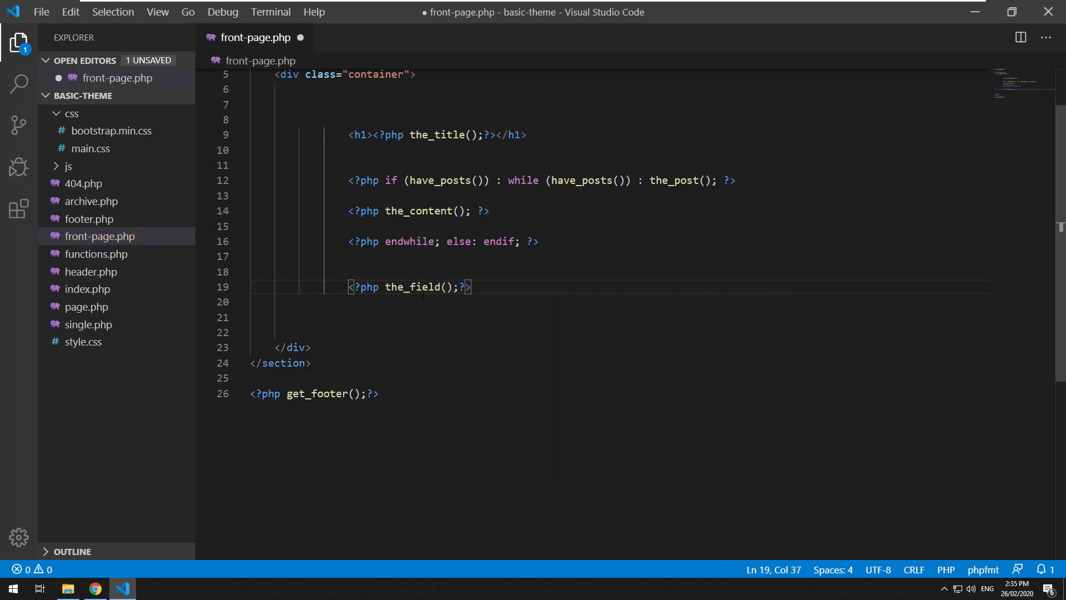
key(Left)
key(Left)
key(Left)
key(Left)
text(')
key(ctrl+s)
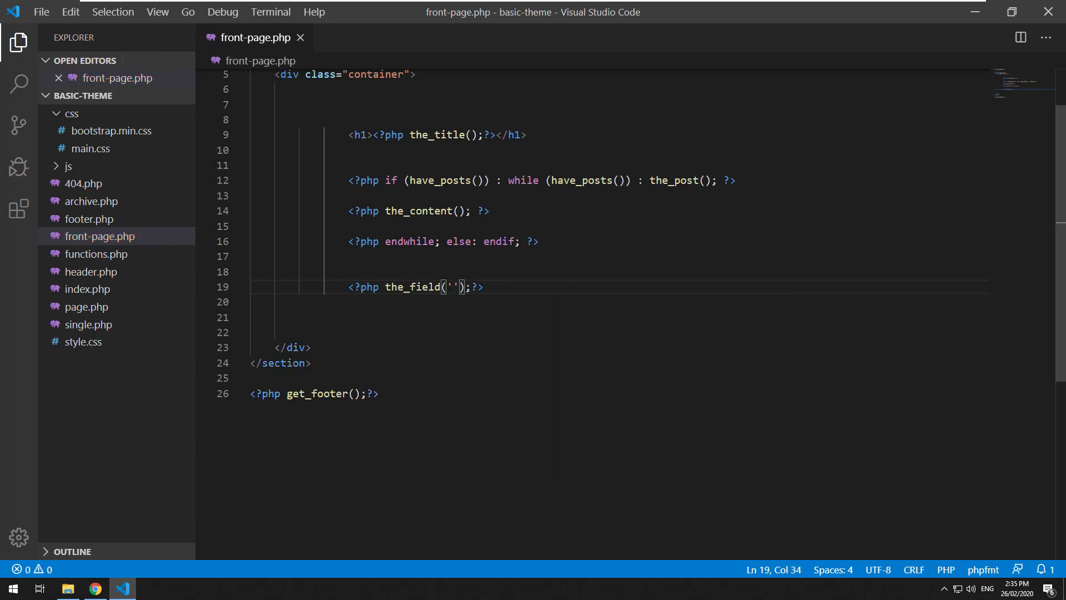
- Switch to Chrome, open the Home Page Settings field group and copy the field name page_title
click(101, 596)
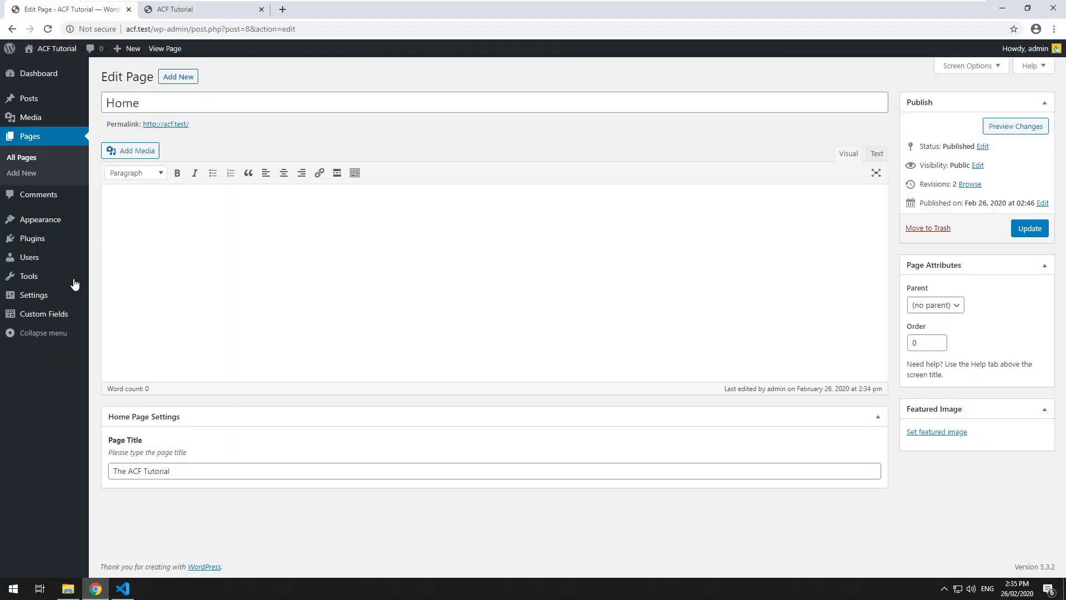
click(59, 313)
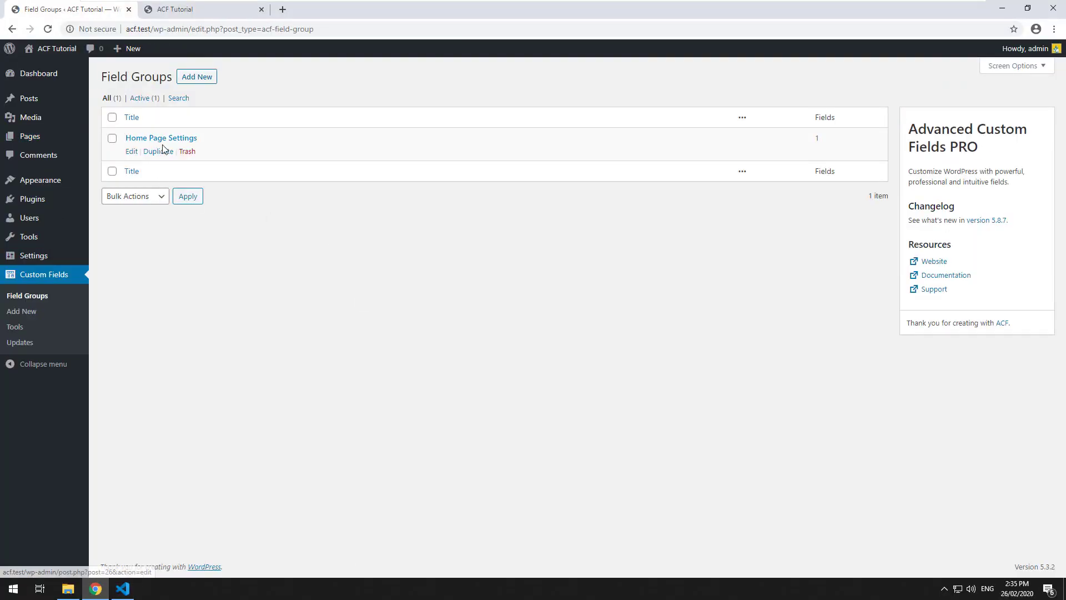
click(160, 142)
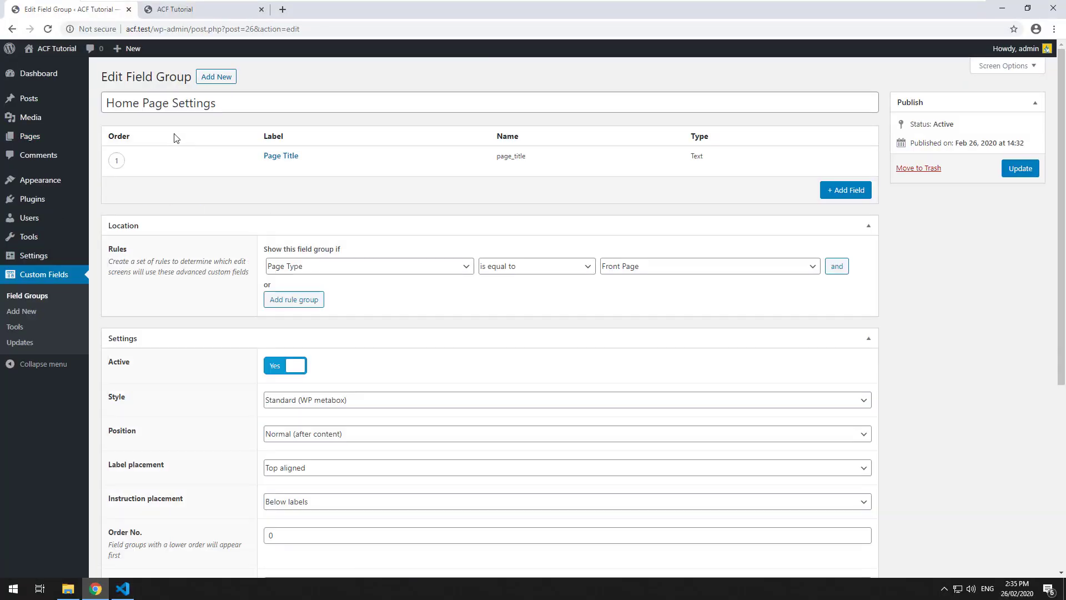
double_click(511, 156)
key(ctrl+c)
- Return to Visual Studio Code, paste page_title as the argument of the_field and save front-page.php
click(124, 587)
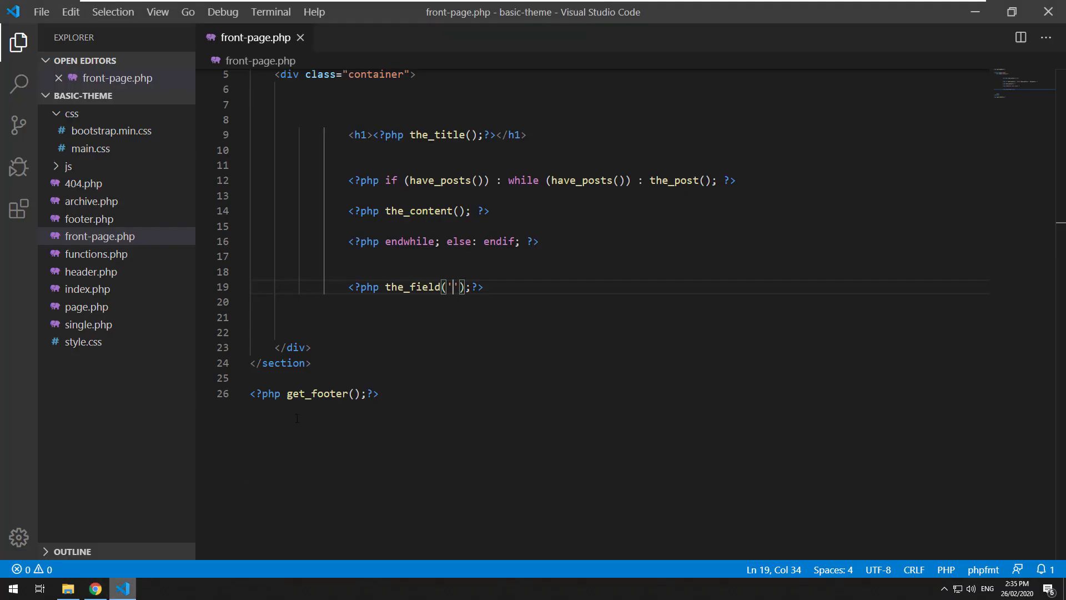
key(ctrl+v)
click(602, 308)
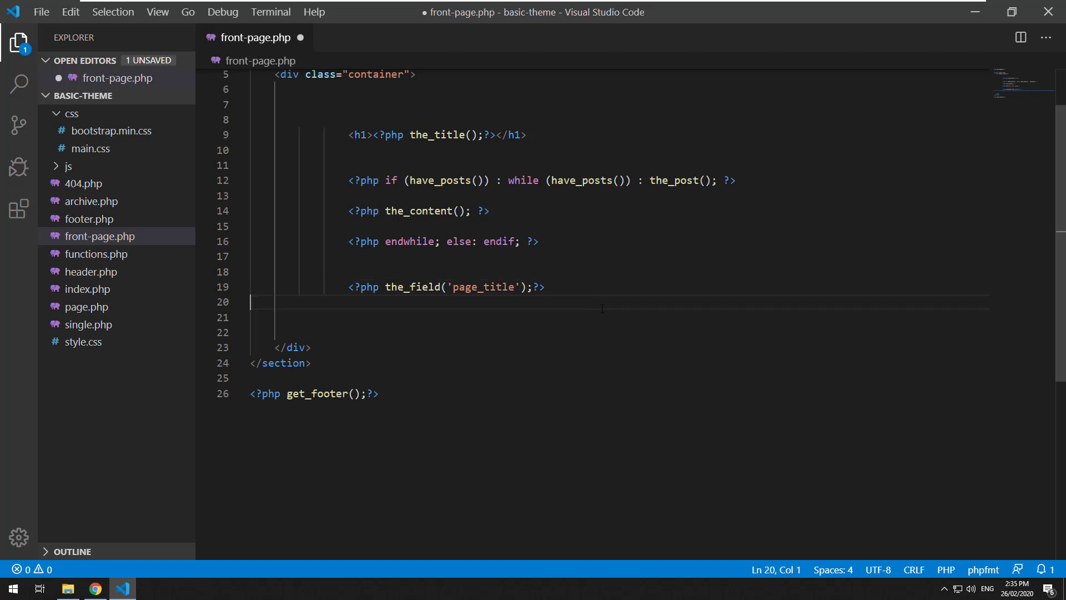
key(ctrl+s)
drag(441, 286, 385, 287)
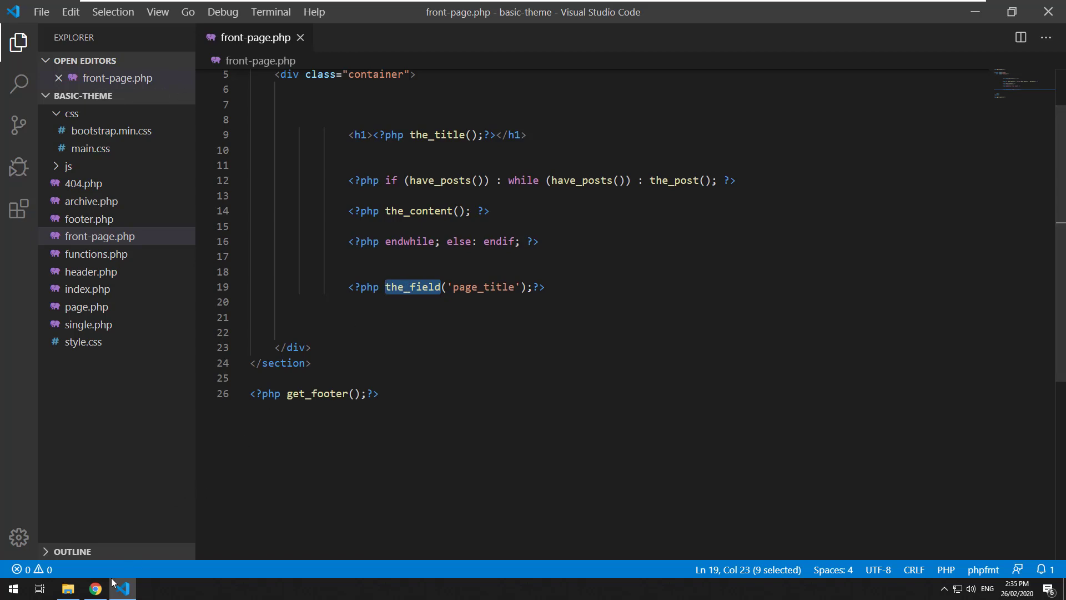
- Switch to Chrome and reload the site's front page to check the Page Title output
click(96, 589)
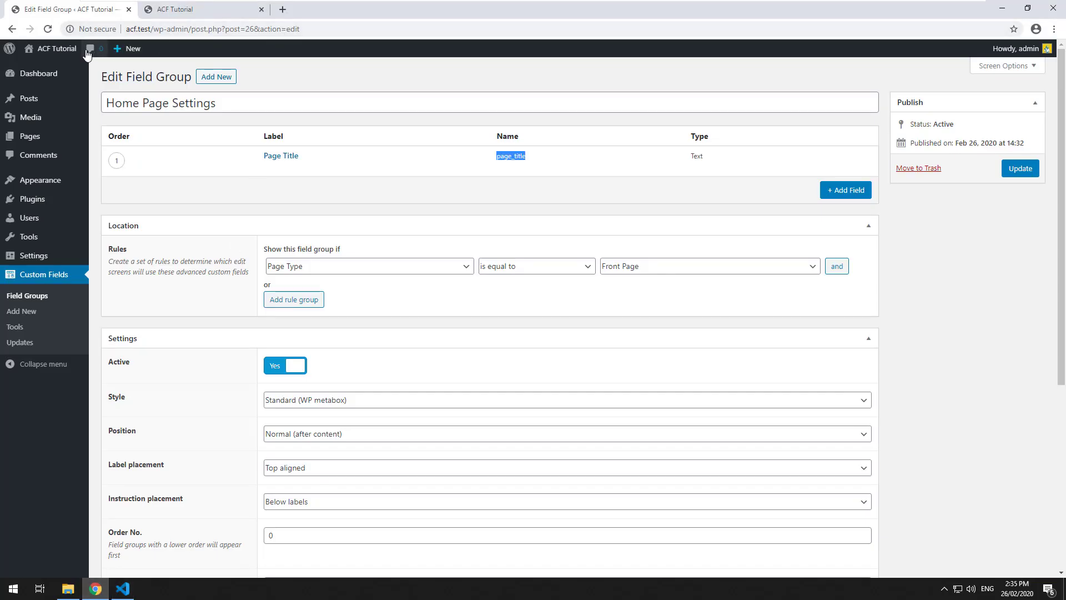
click(180, 11)
click(50, 32)
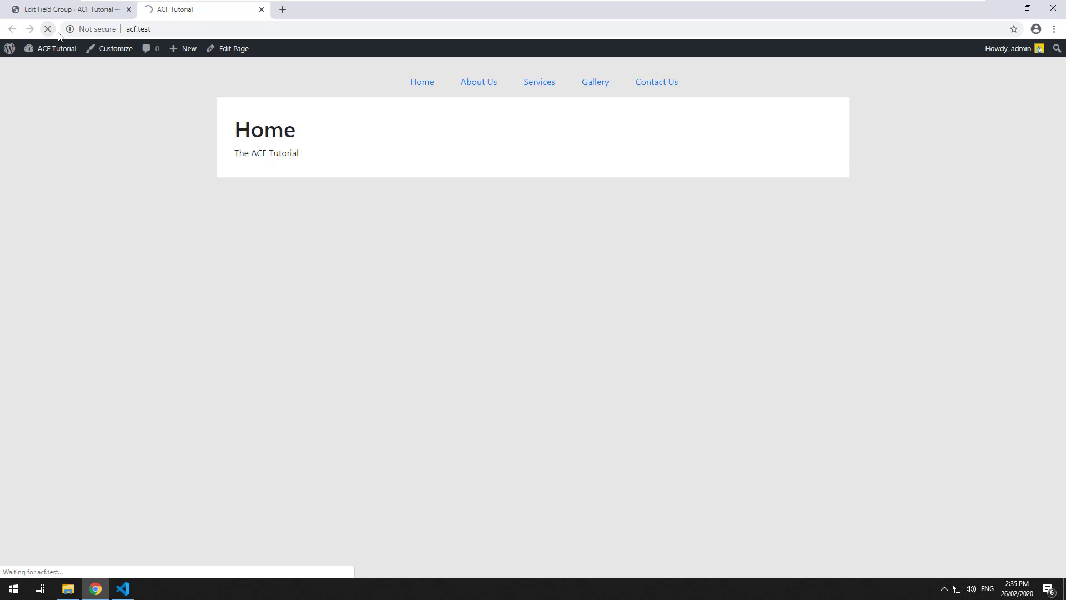
triple_click(229, 165)
click(222, 179)
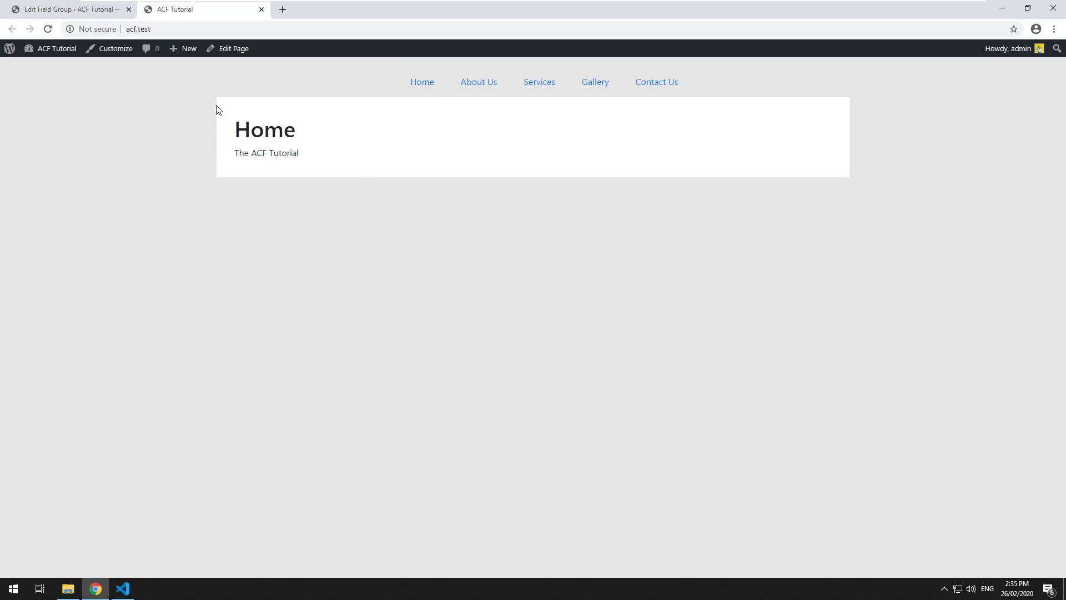
- Return to Visual Studio Code and review the the_field line and its page_title argument
click(123, 588)
drag(547, 286, 348, 287)
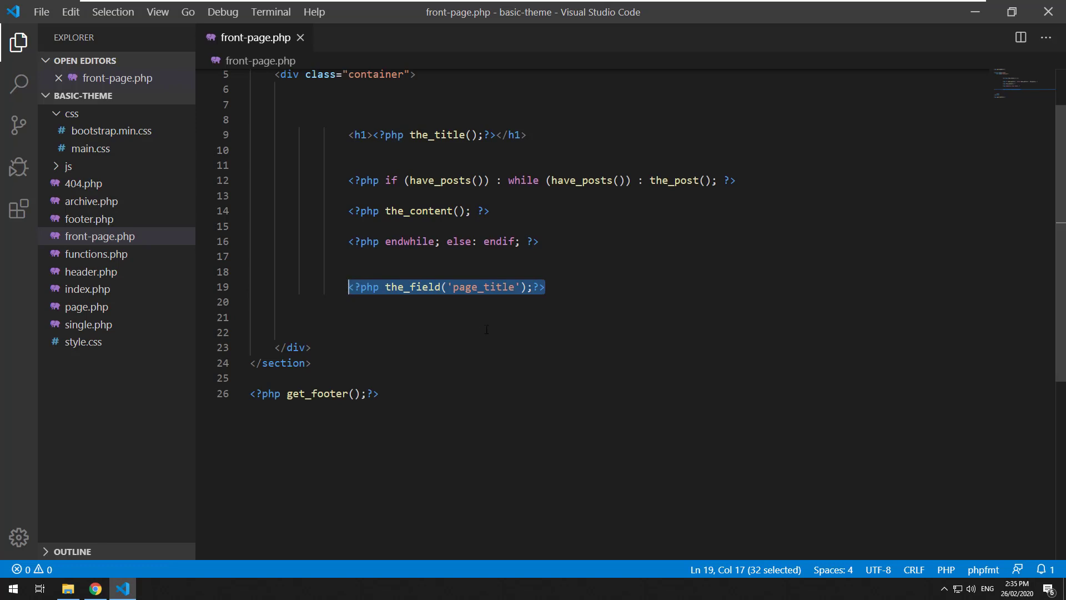
click(509, 241)
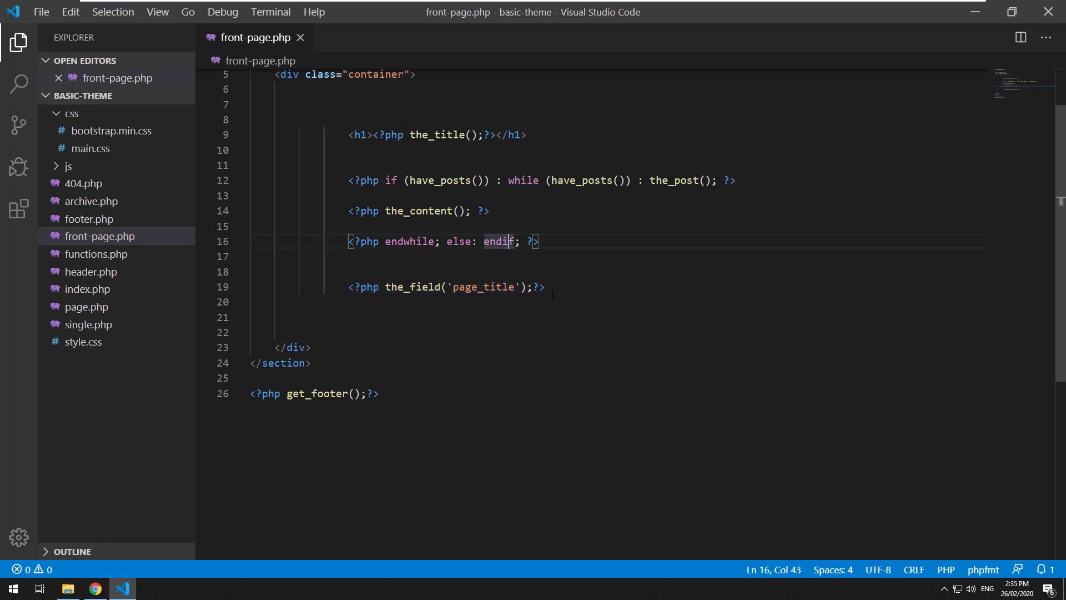
drag(517, 286, 453, 286)
- Replace the the_field line with an opening PHP tag and $title = get_field('page_title'); and save front-page.php
drag(385, 286, 348, 287)
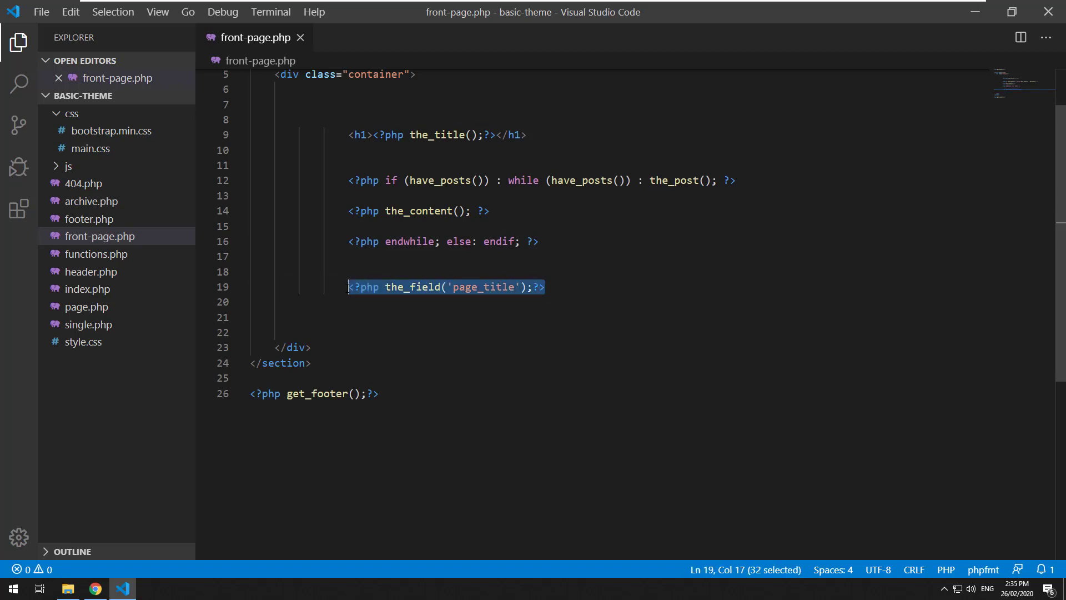
key(BackSpace)
text(<?php)
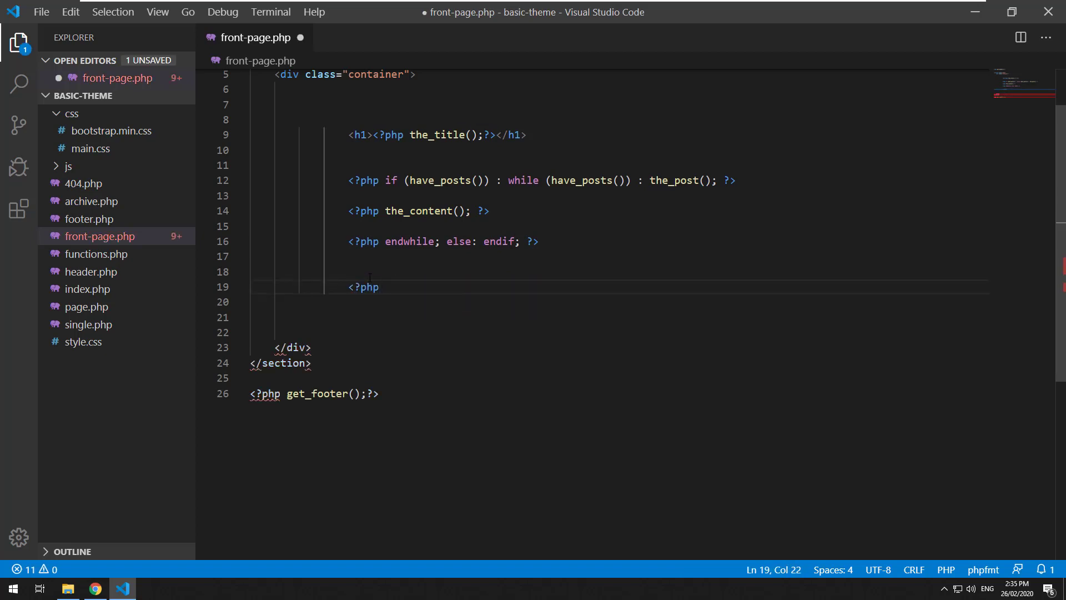
key(Return)
text($tit)
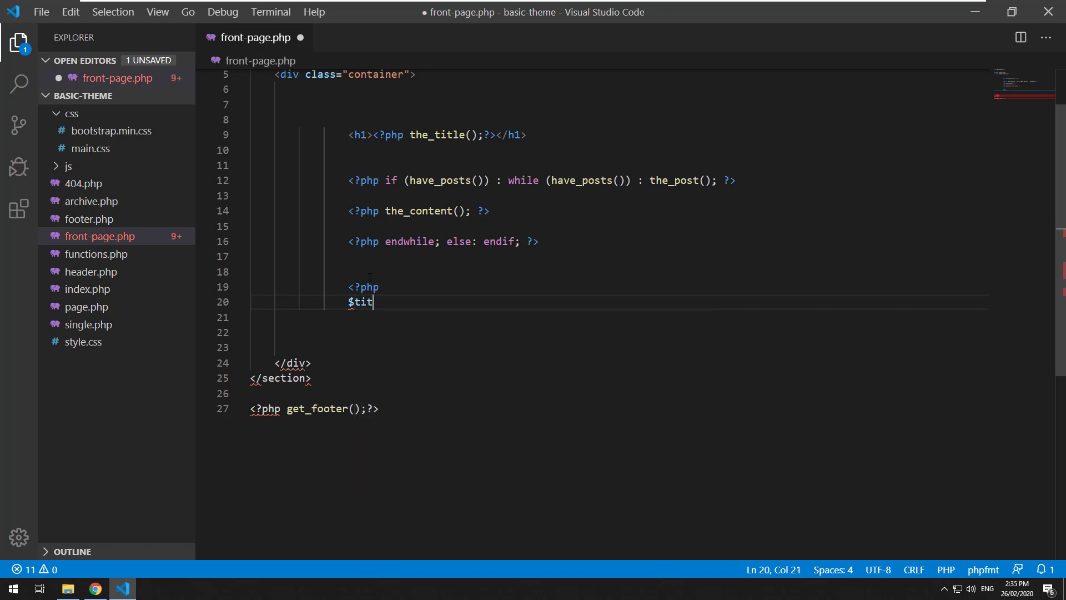
text(le = get_fie)
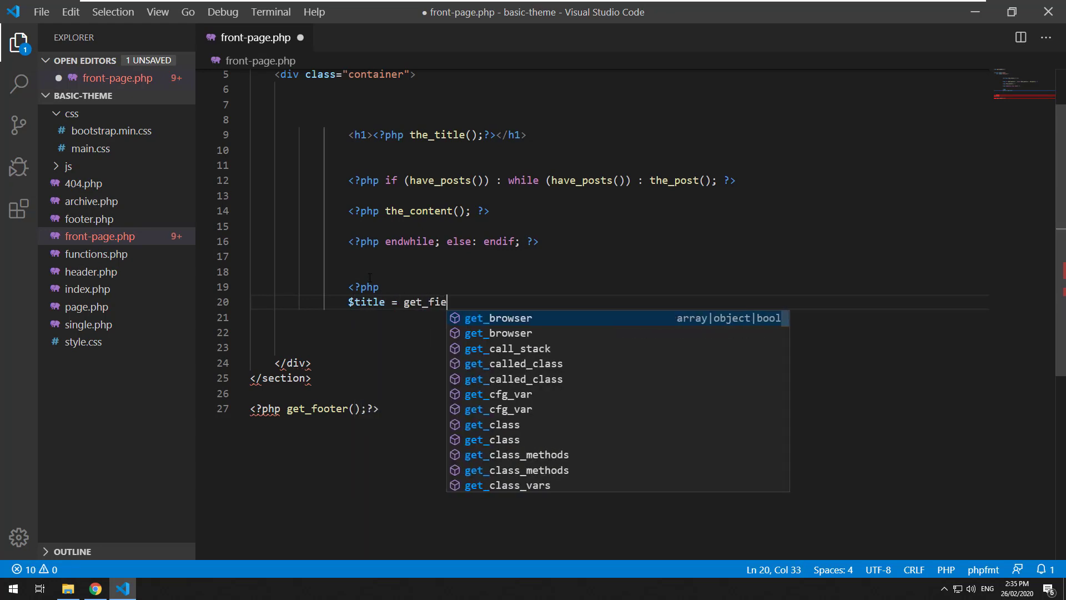
text(ld('page_title');)
key(ctrl+s)
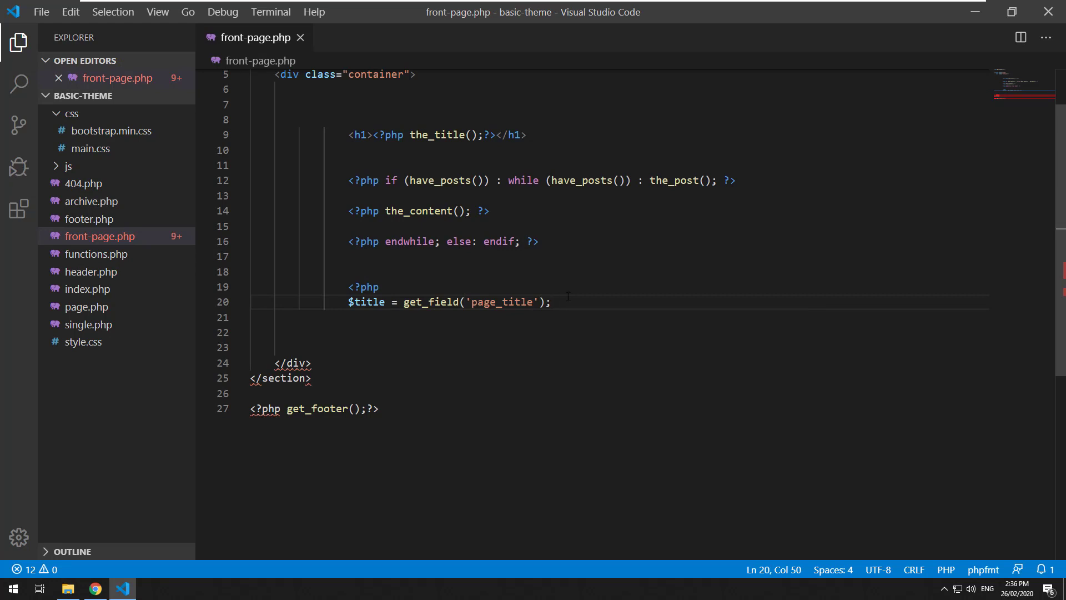
- Add the statement echo $title; on a new line below the get_field assignment
drag(393, 304, 347, 303)
click(653, 299)
key(Return)
text(echo $title;)
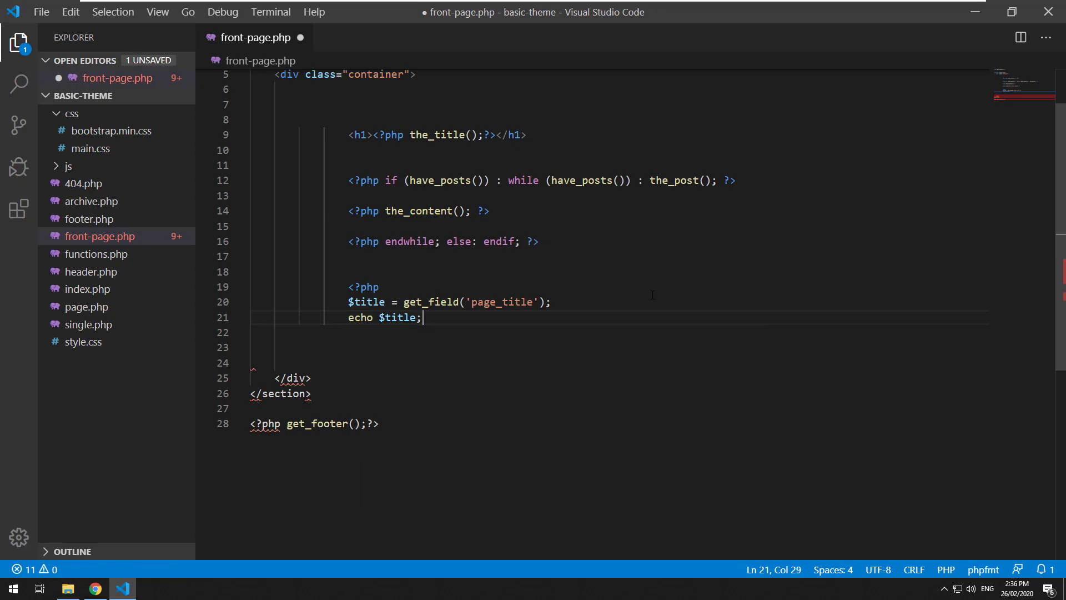
- Save front-page.php, reload the front page in Chrome, and close the PHP block after echo $title; with ?> in Visual Studio Code
key(ctrl+s)
click(97, 587)
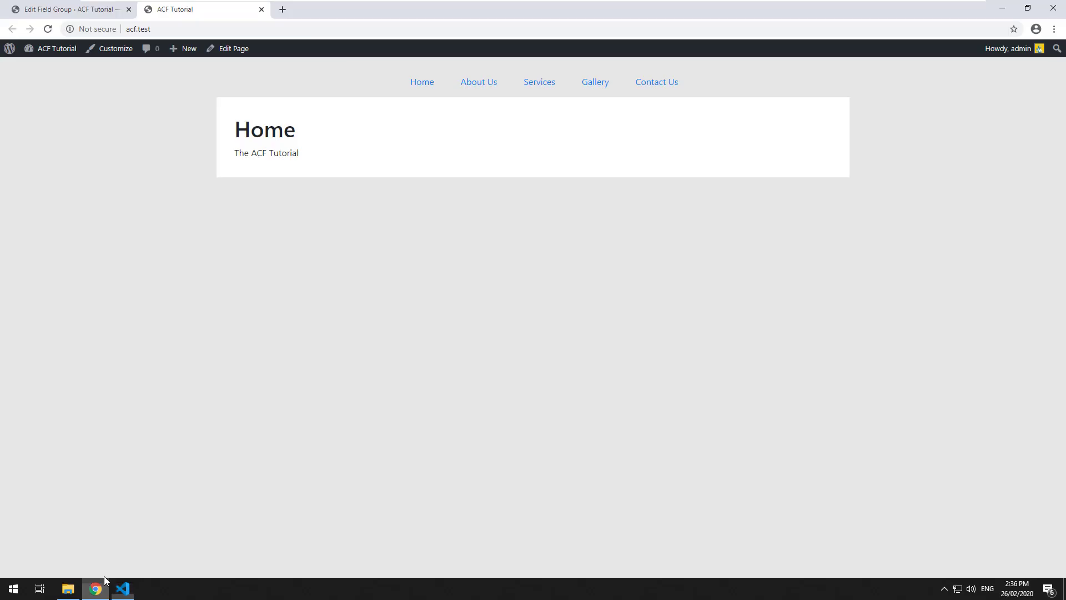
click(48, 29)
click(123, 588)
click(492, 347)
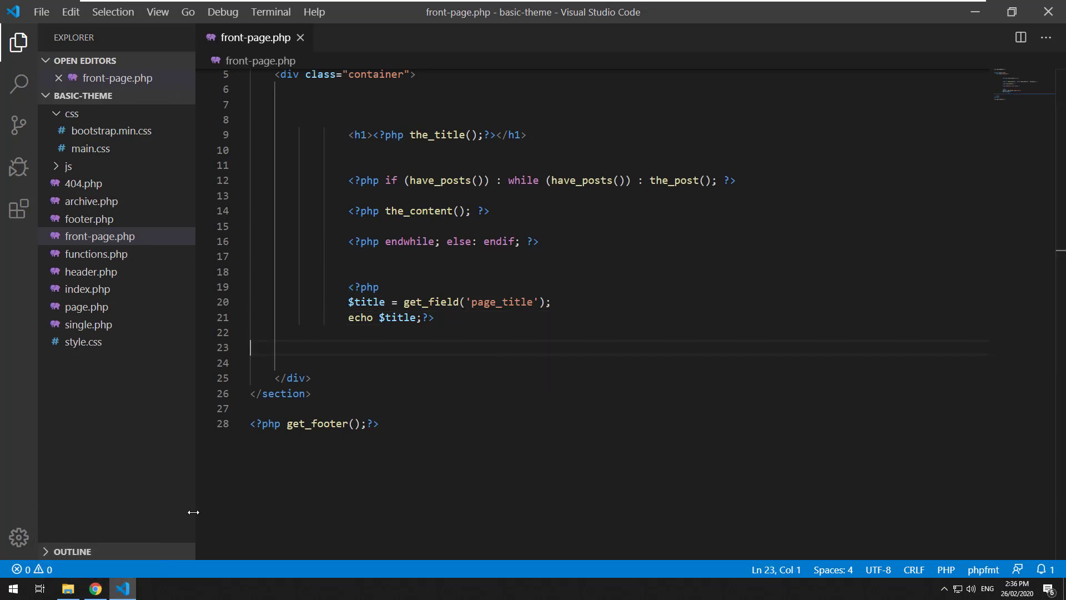
- Switch to Chrome, open the Home page for editing, clear its Page Title field and update the page
click(103, 588)
click(235, 49)
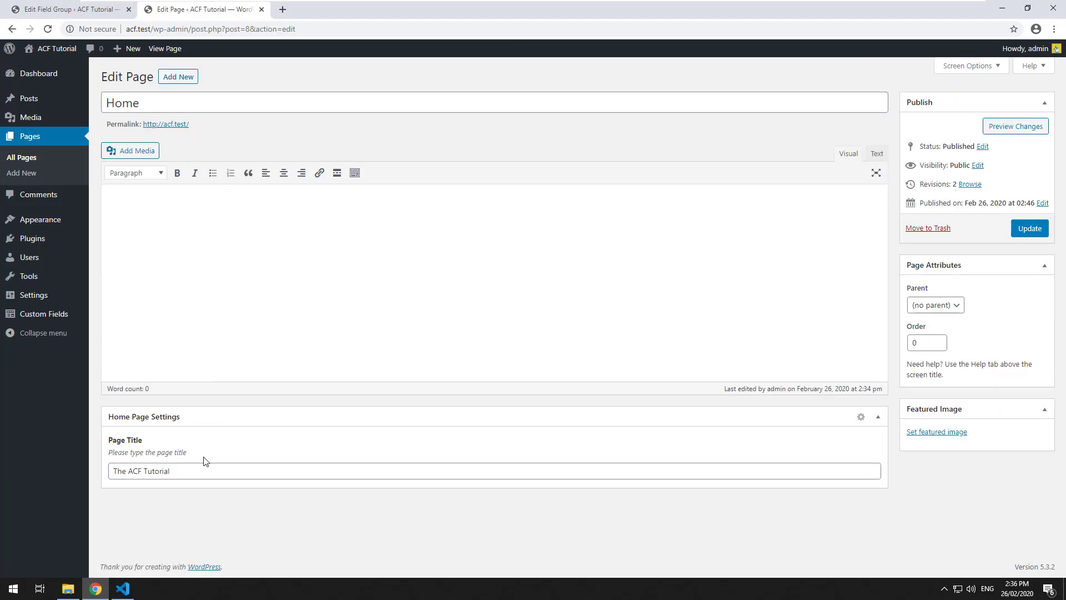
drag(204, 469, 50, 452)
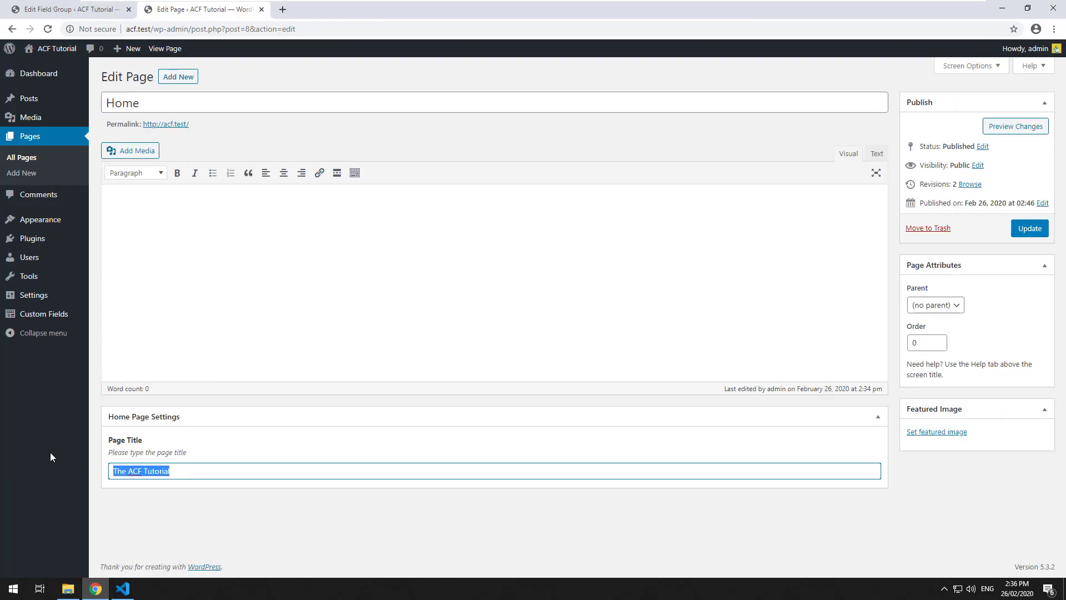
key(BackSpace)
click(1030, 228)
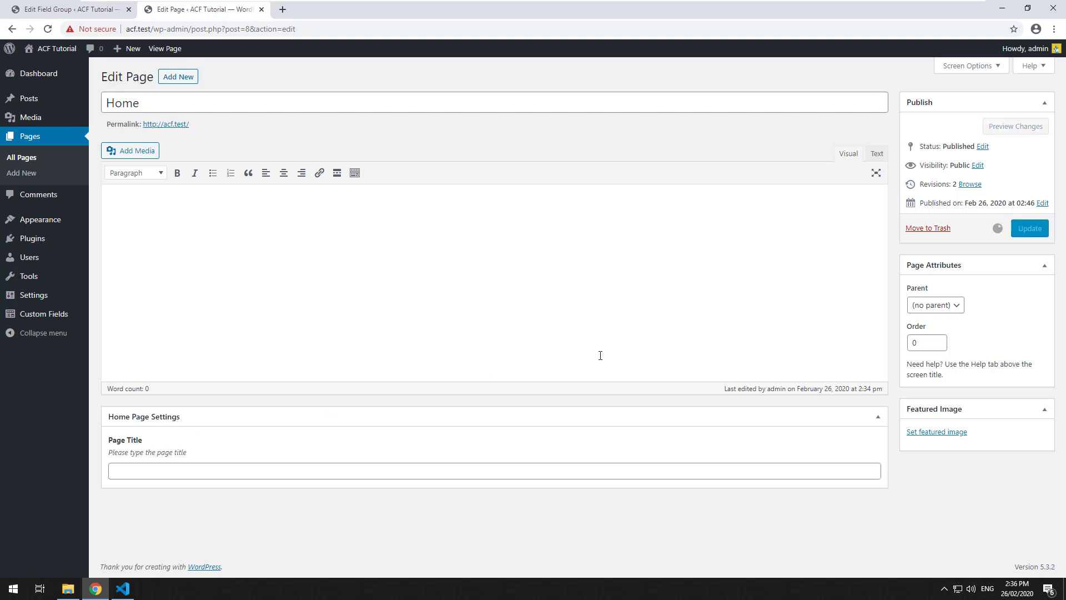
- Return to Visual Studio Code, wrap the $title PHP block in <h1> and </h1> tags, and save front-page.php
click(123, 589)
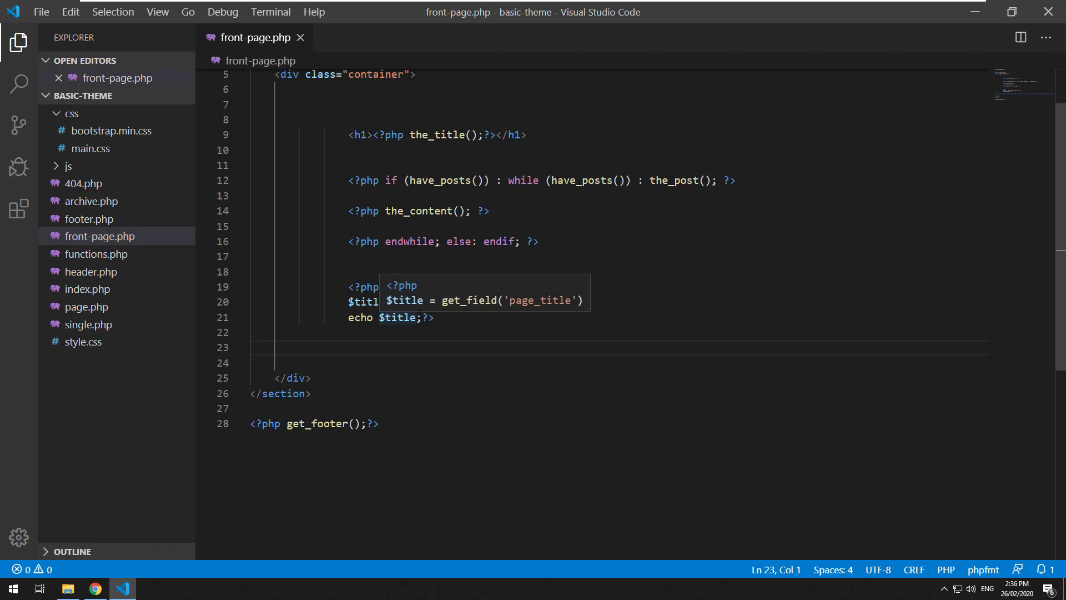
click(398, 281)
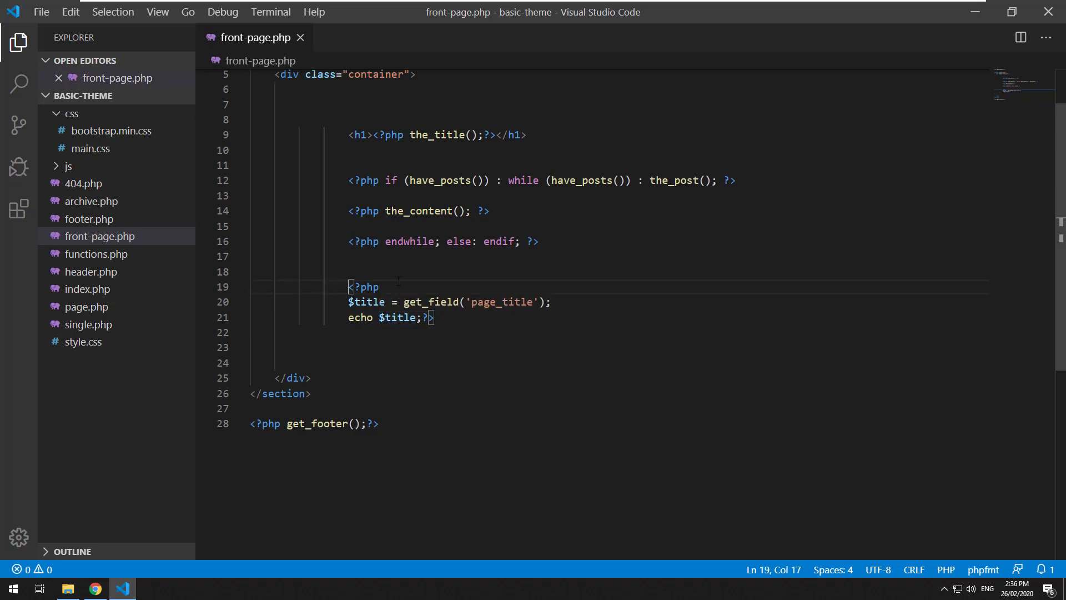
key(Return)
text(<h1>)
click(460, 333)
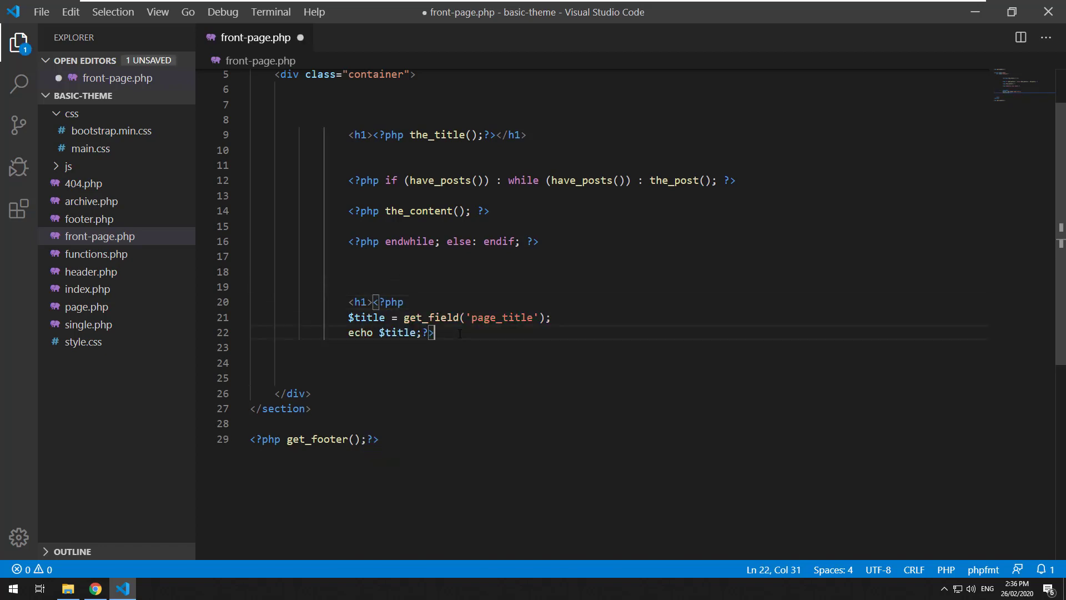
text(</jh1)
text(h1>)
key(ctrl+s)
- Switch to Chrome, view the Home page in a new tab, and examine the title heading's markup in the page source
click(95, 588)
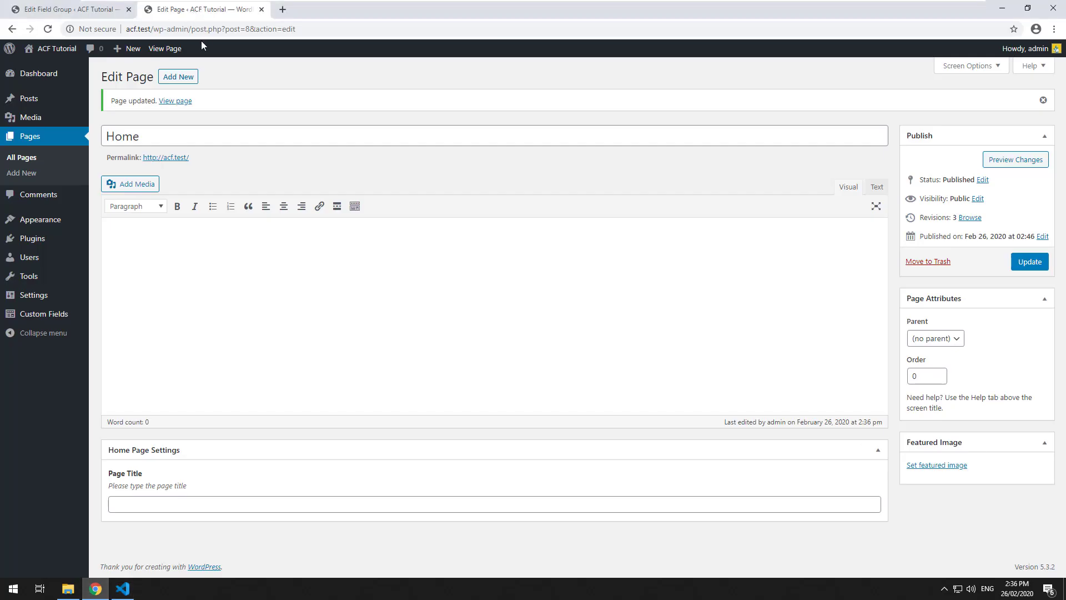
drag(165, 49, 324, 9)
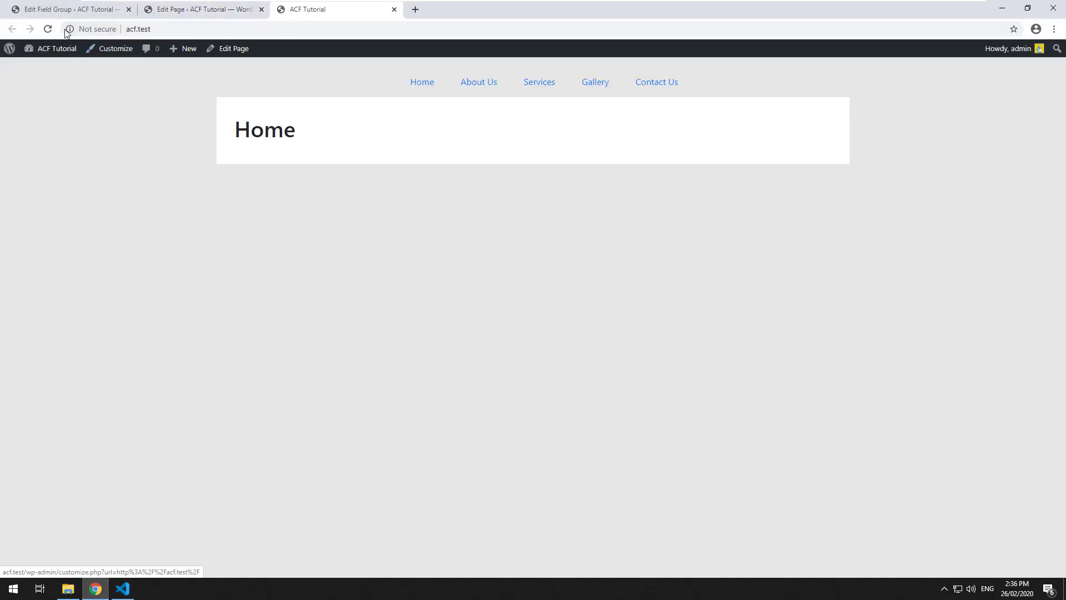
right_click(394, 164)
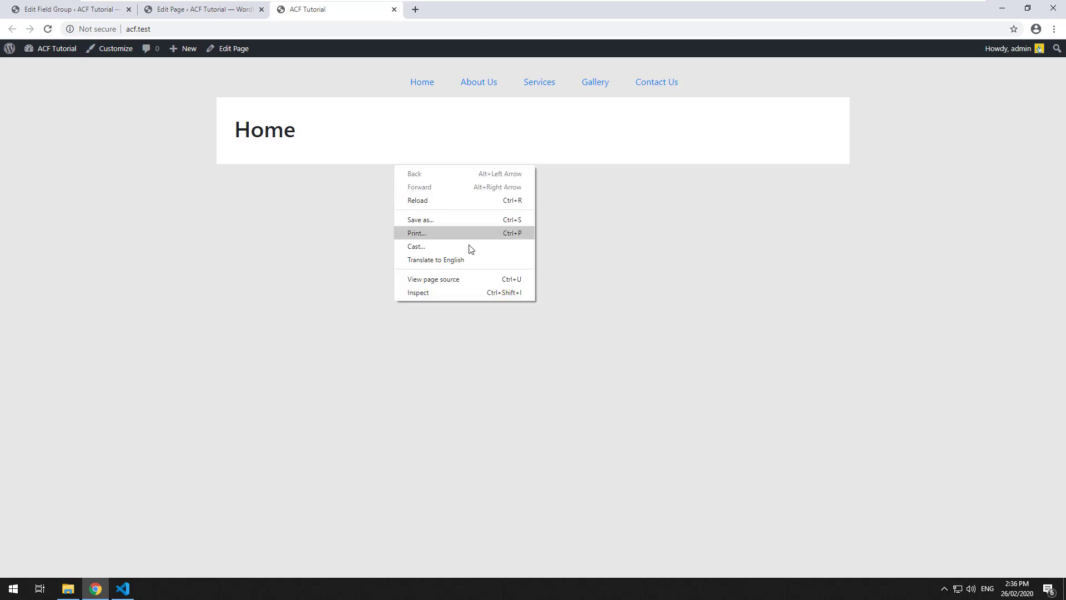
click(459, 280)
scroll(283, 222, down, 8)
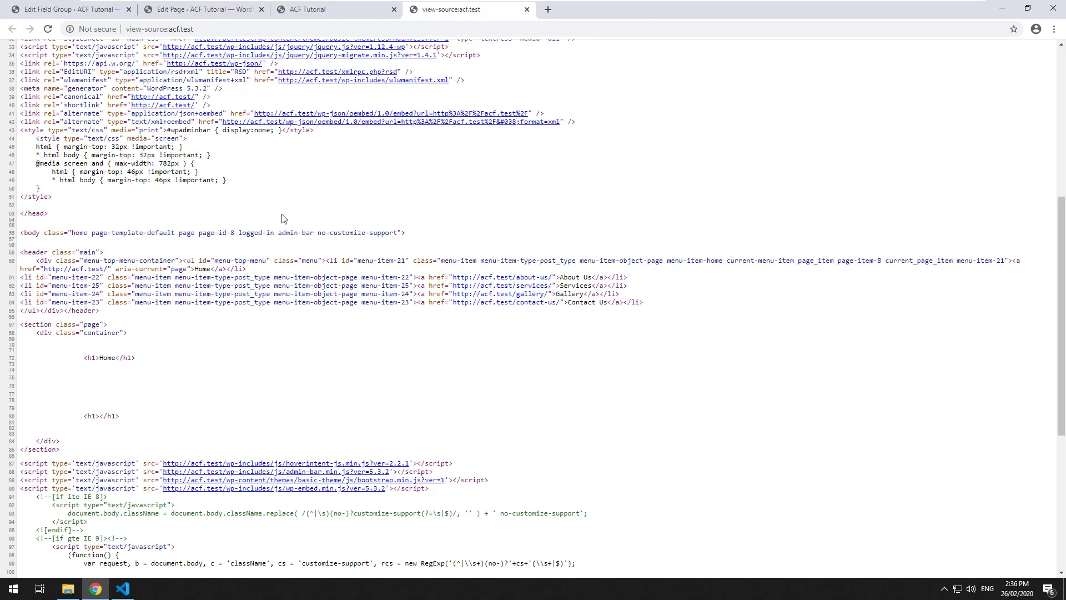
drag(121, 252, 81, 249)
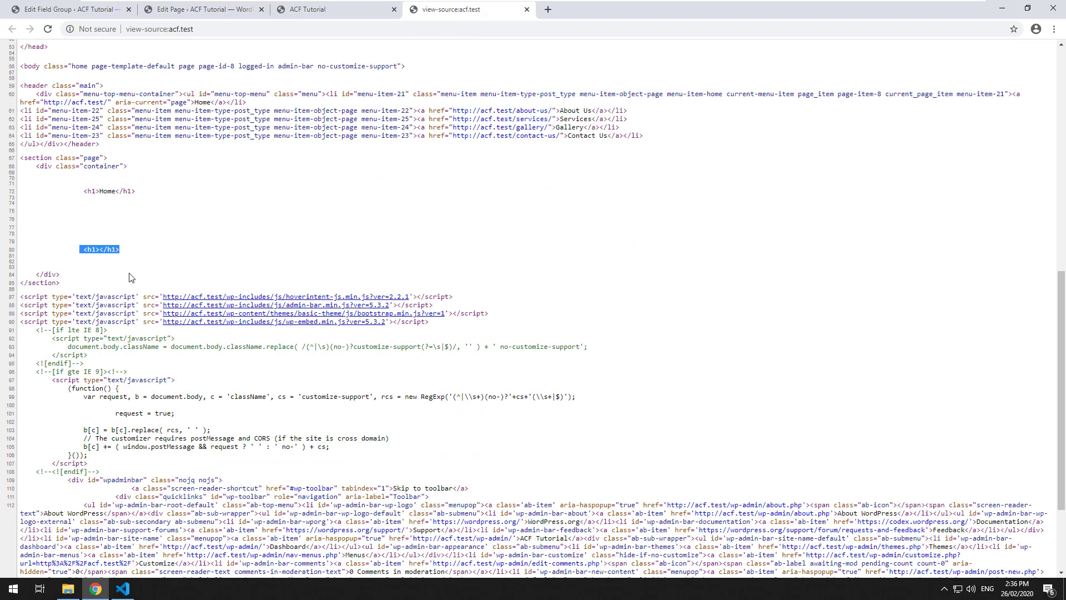
click(101, 249)
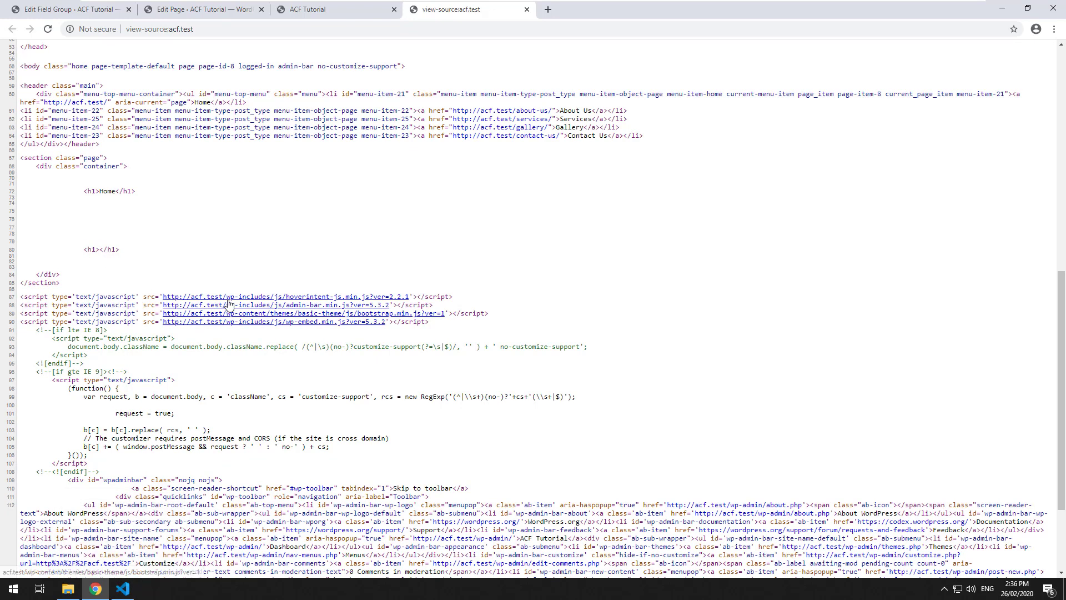
- Return to Visual Studio Code and cut the $title = get_field('page_title'); line out of the h1's PHP block
mouse_move(123, 589)
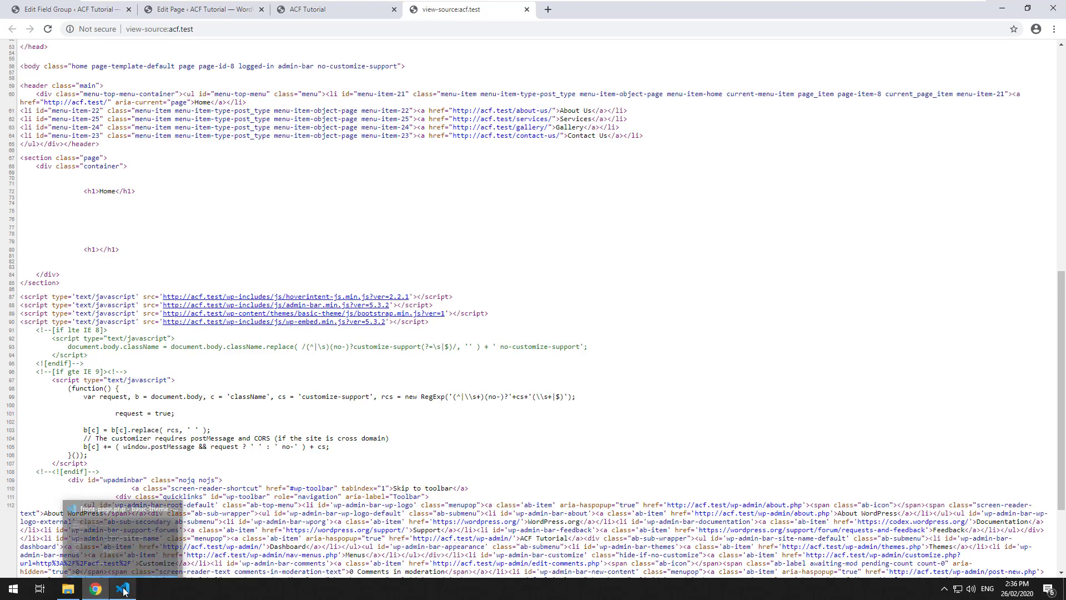
click(123, 589)
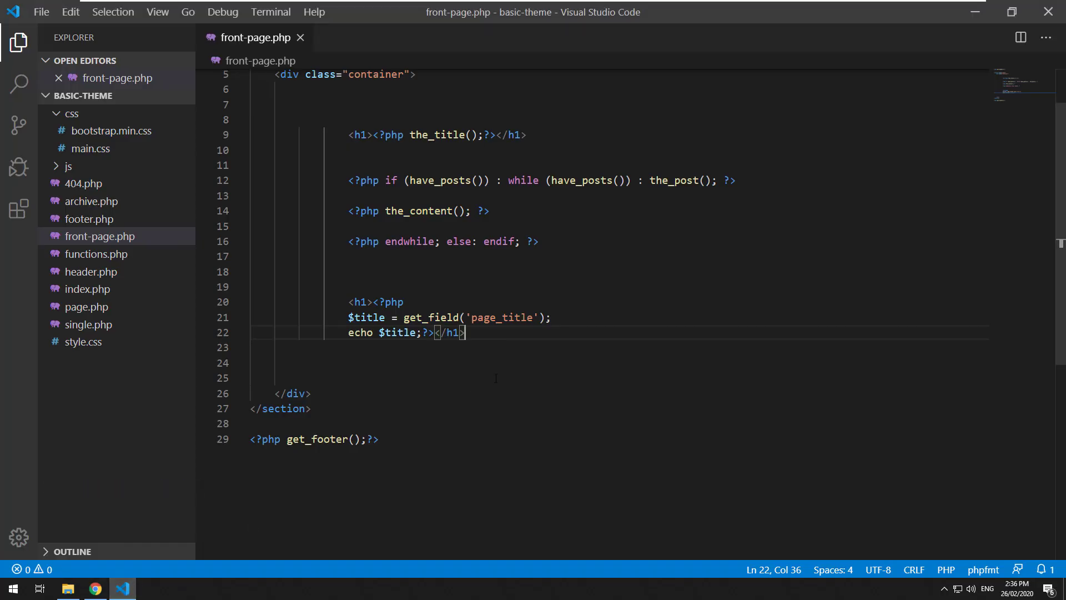
click(372, 290)
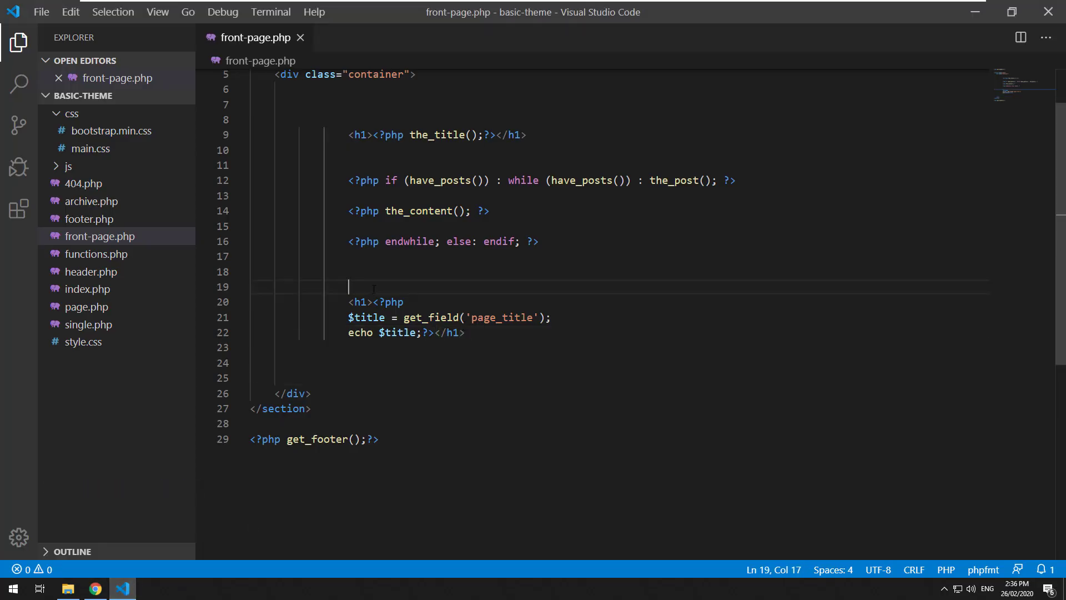
key(Return)
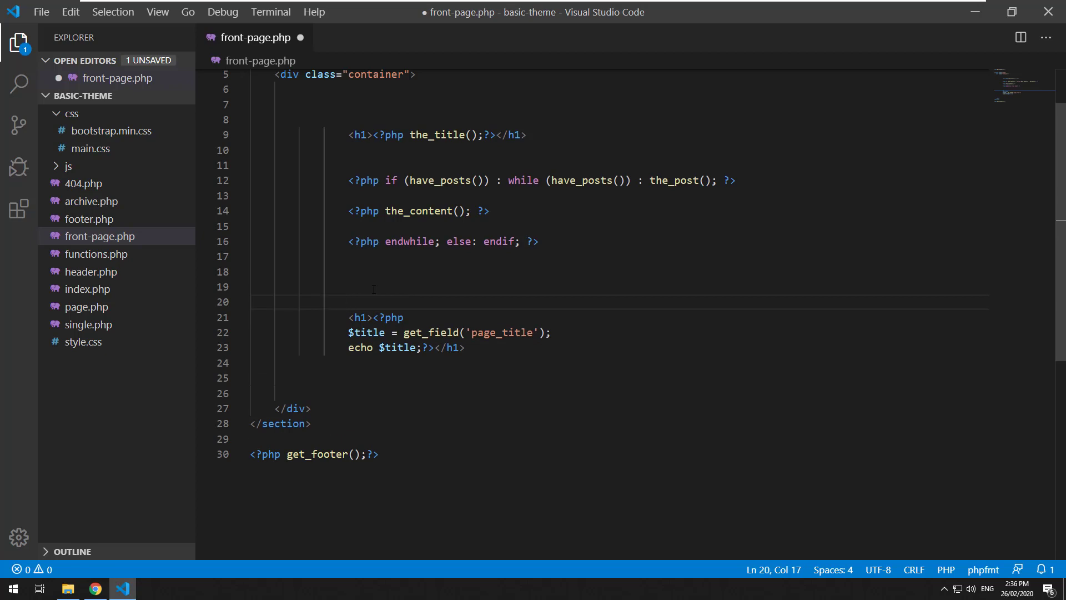
drag(551, 332, 350, 332)
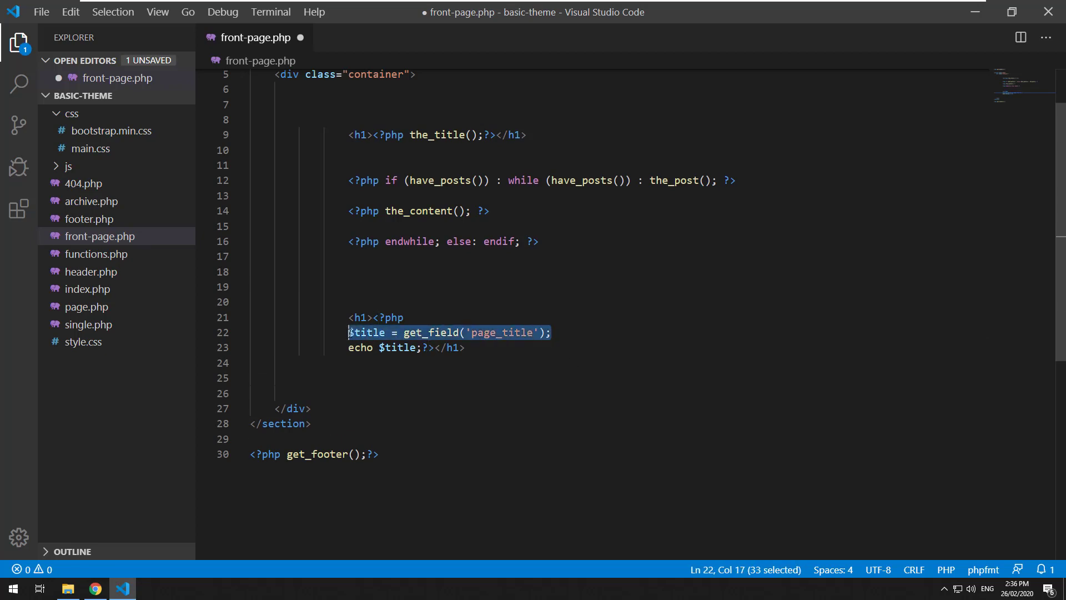
key(ctrl+x)
scroll(359, 165, up, 2)
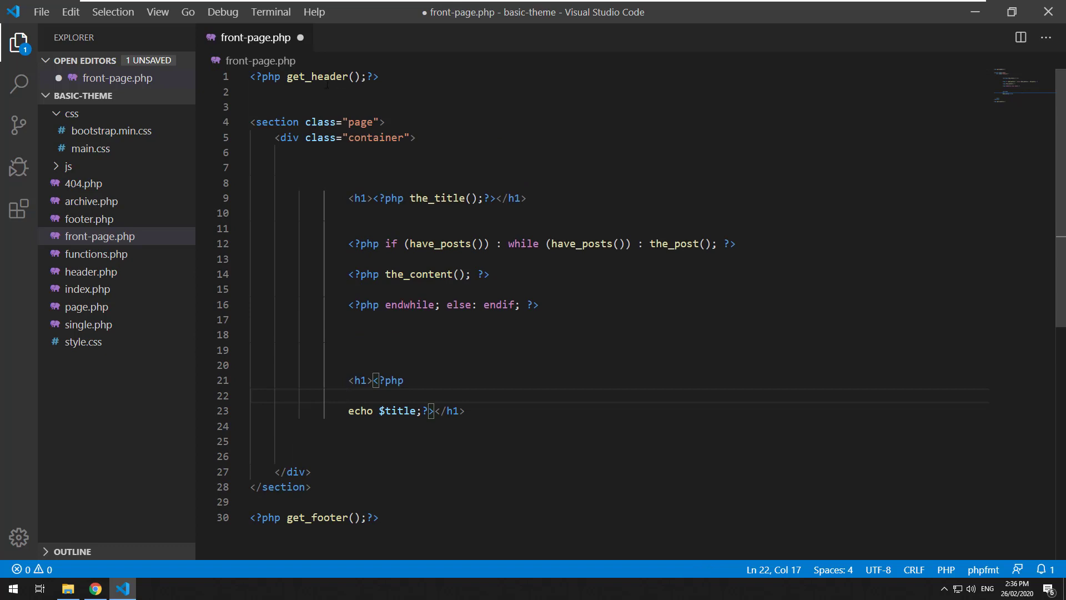
- Split the get_header PHP block over several lines, leaving blank lines between get_header(); and the closing ?> tag
click(284, 76)
key(Return)
key(Return)
key(Return)
key(Return)
key(Up)
key(Up)
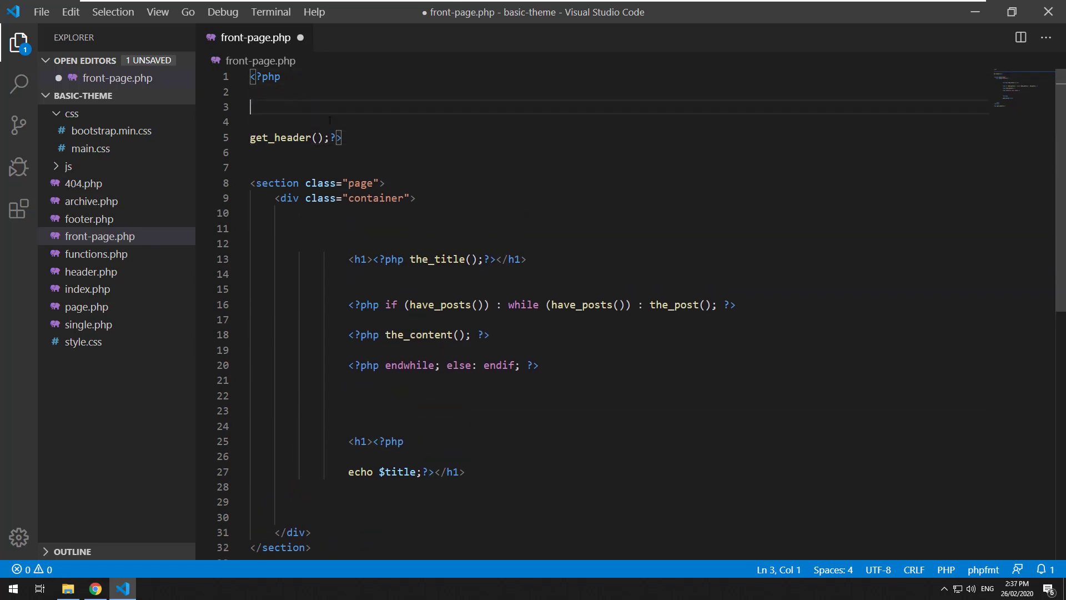
click(287, 125)
key(BackSpace)
key(BackSpace)
key(Delete)
key(End)
key(Left)
key(Left)
key(Return)
key(Return)
key(Return)
key(Return)
key(Return)
key(Return)
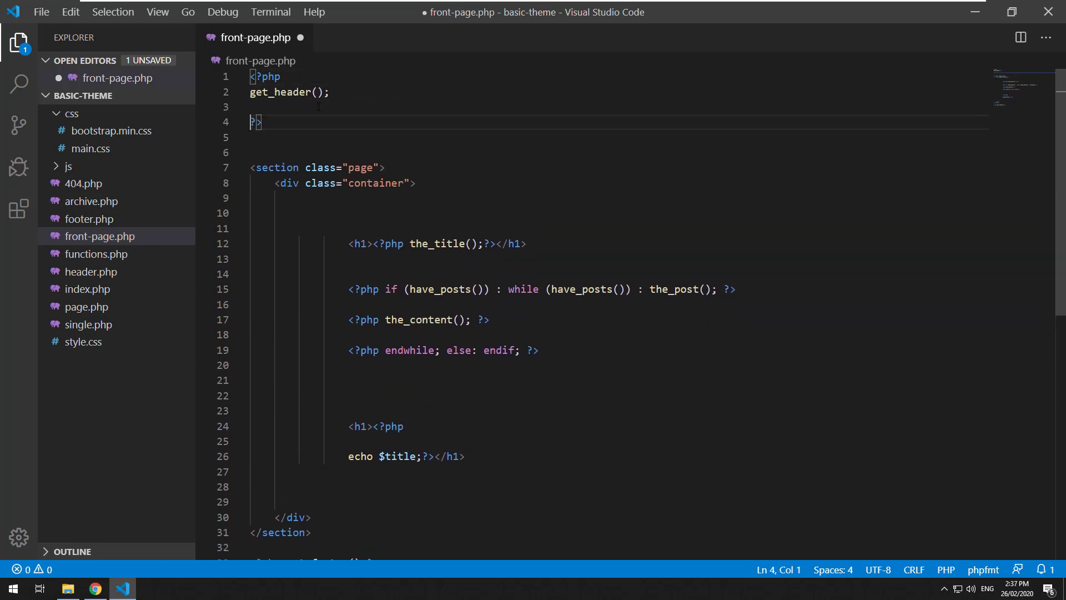
- Paste $title = get_field('page_title'); below get_header(); in the opening PHP block
click(287, 137)
key(ctrl+v)
click(417, 243)
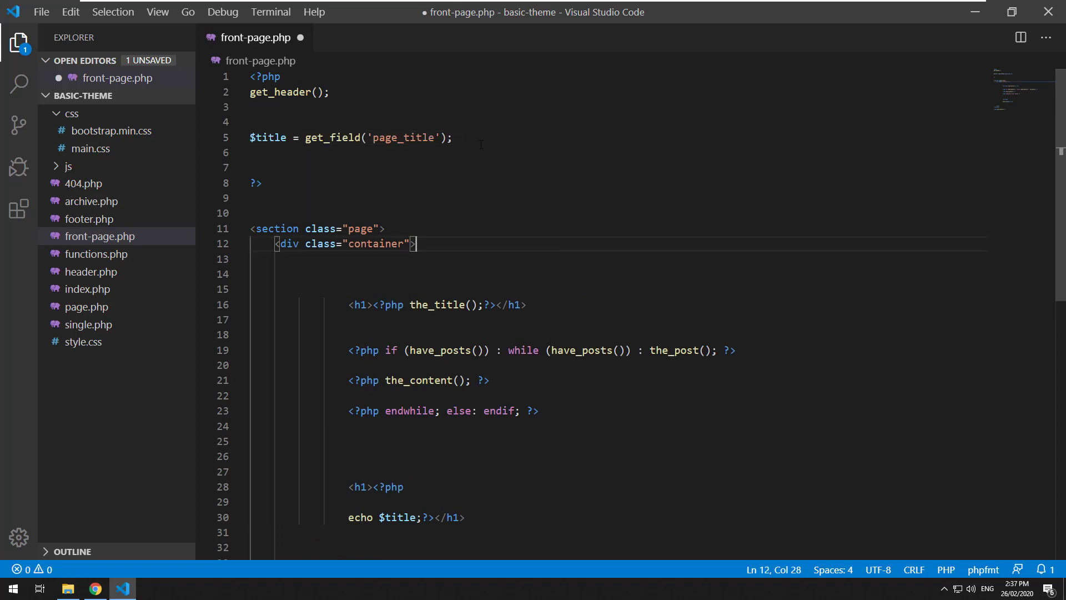
drag(453, 137, 201, 137)
click(550, 137)
triple_click(549, 137)
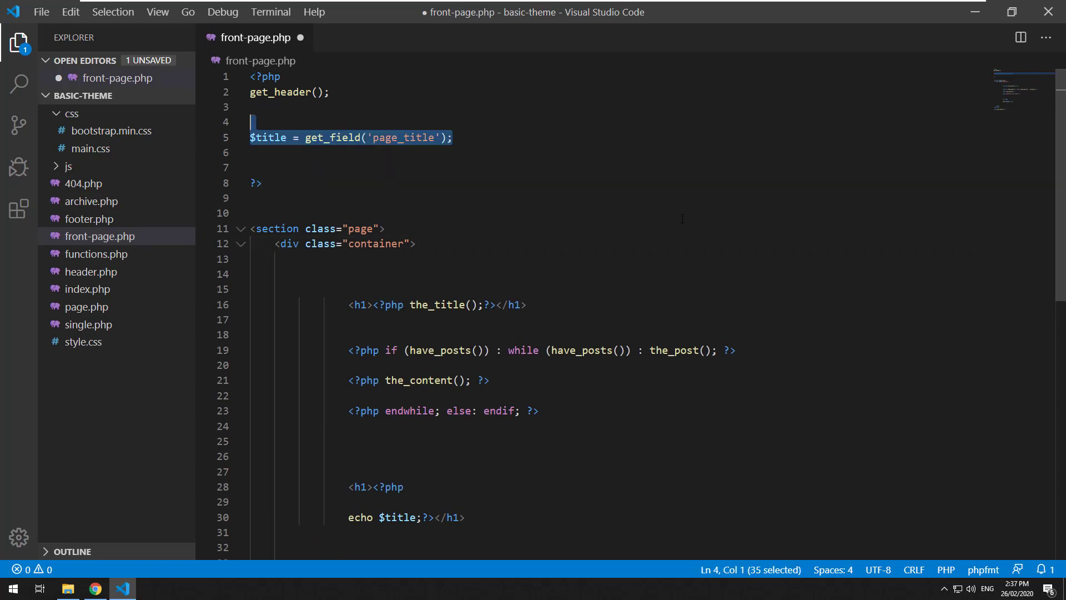
- Remove the line breaks inside the title heading so it reads <h1><?php echo $title;?></h1> on one line
scroll(542, 293, down, 4)
click(542, 292)
drag(349, 317, 544, 287)
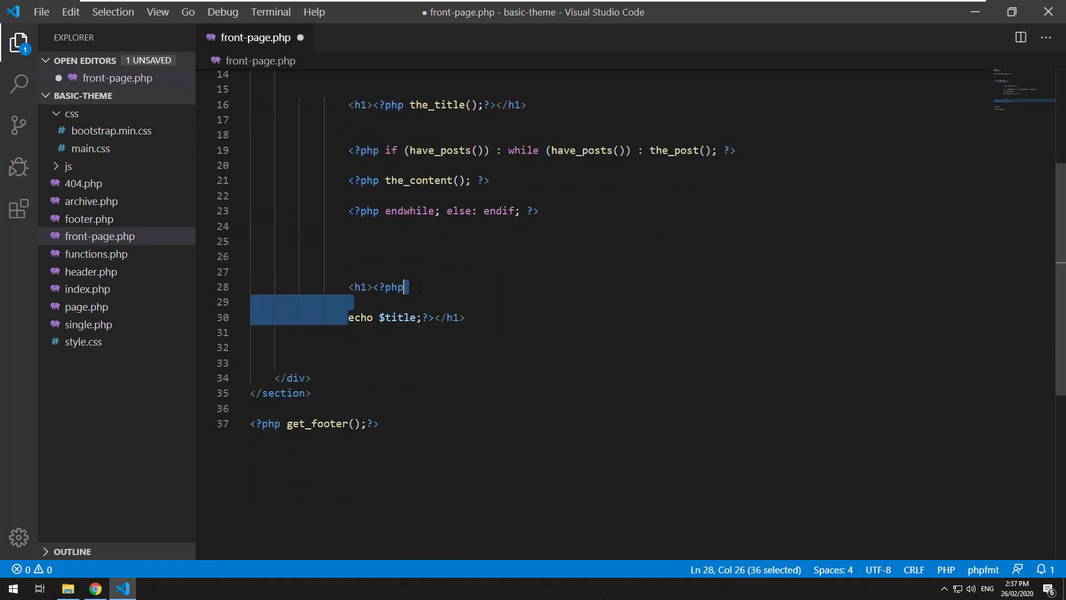
key(Delete)
click(499, 256)
click(483, 287)
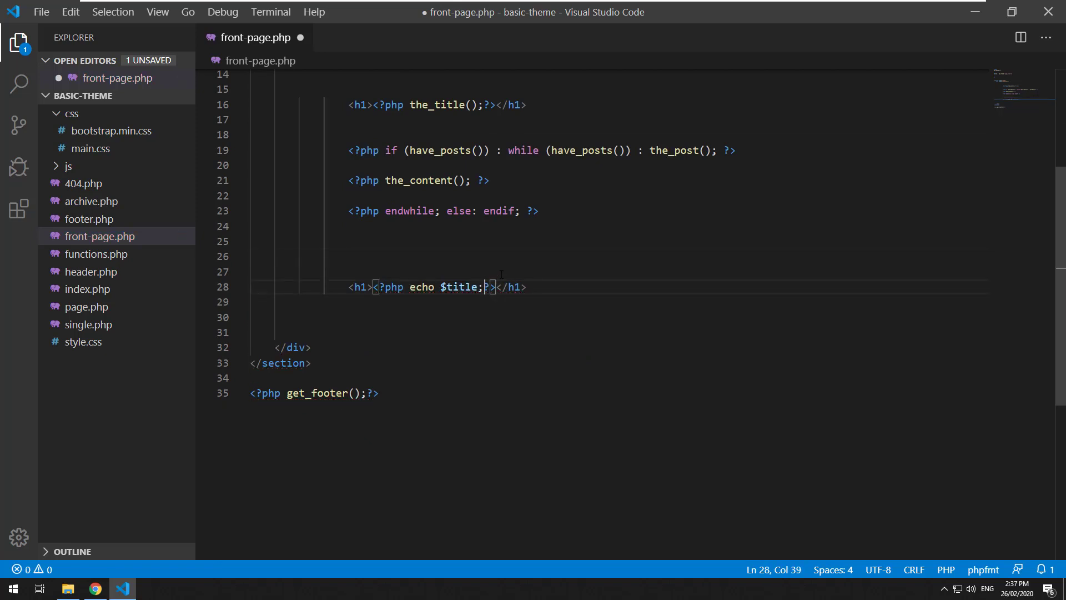
- Wrap the title heading in <?php if($title):?> and <?php endif;?>, indent the heading, and save front-page.php
click(523, 276)
key(Tab)
key(Tab)
text(<?php iof)
key(BackSpace)
key(BackSpace)
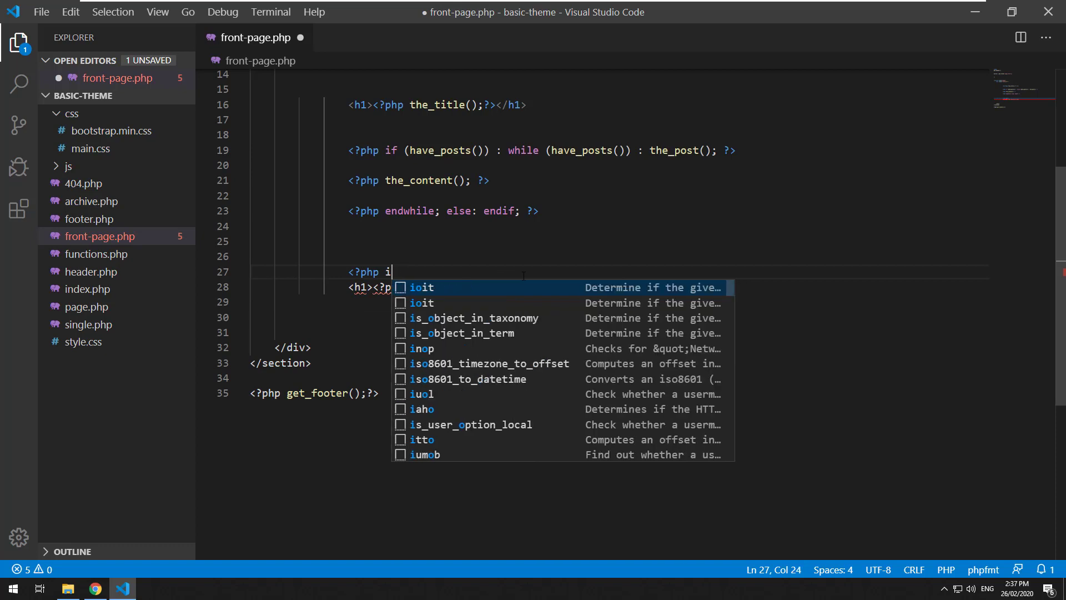
text(f($title):?>)
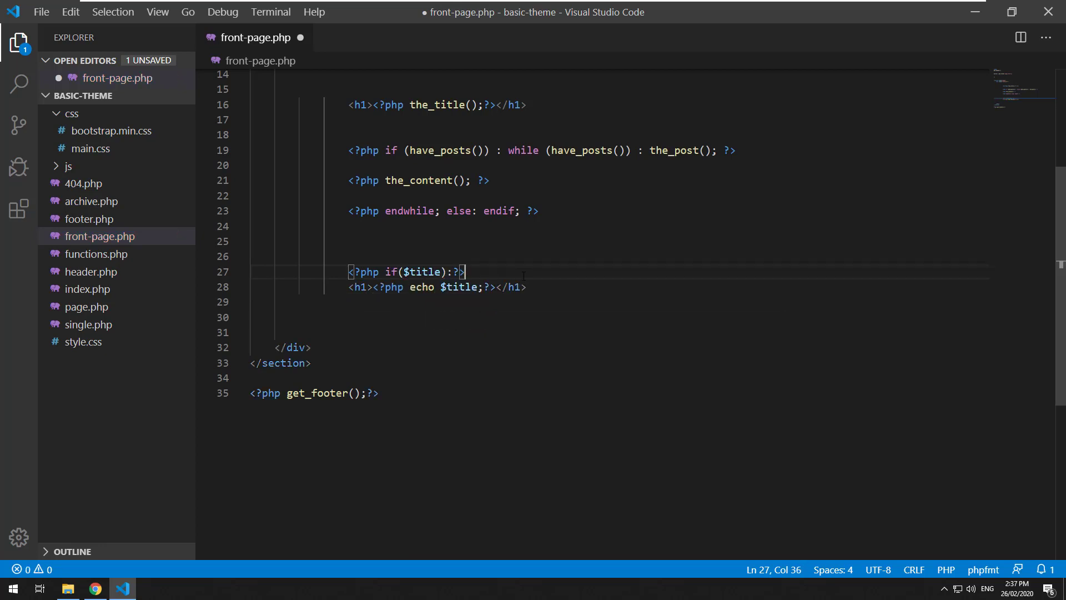
key(Return)
text(<?p)
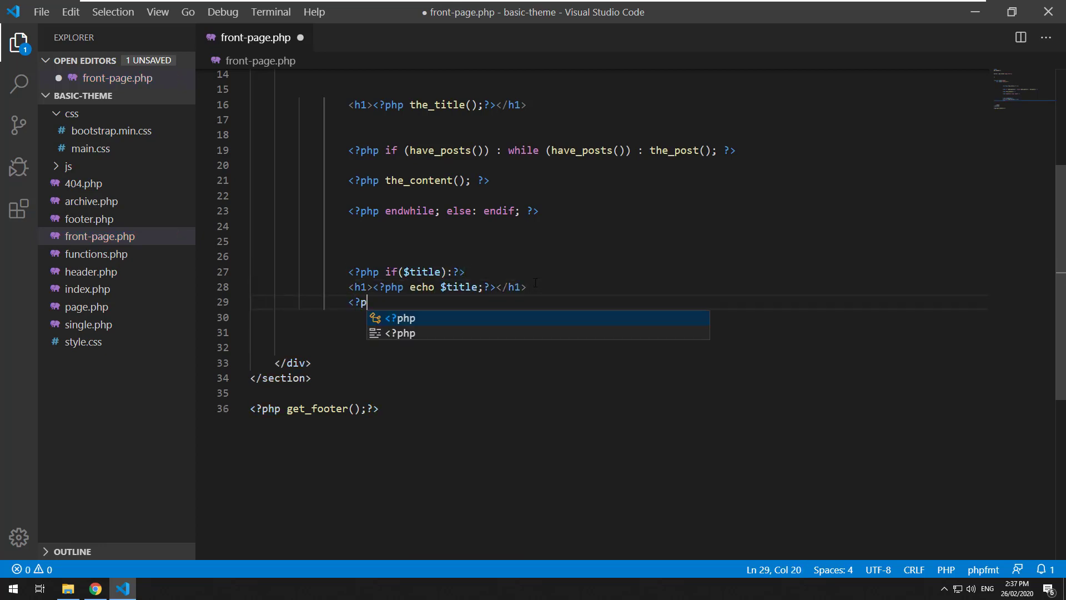
text(hp endif;?>)
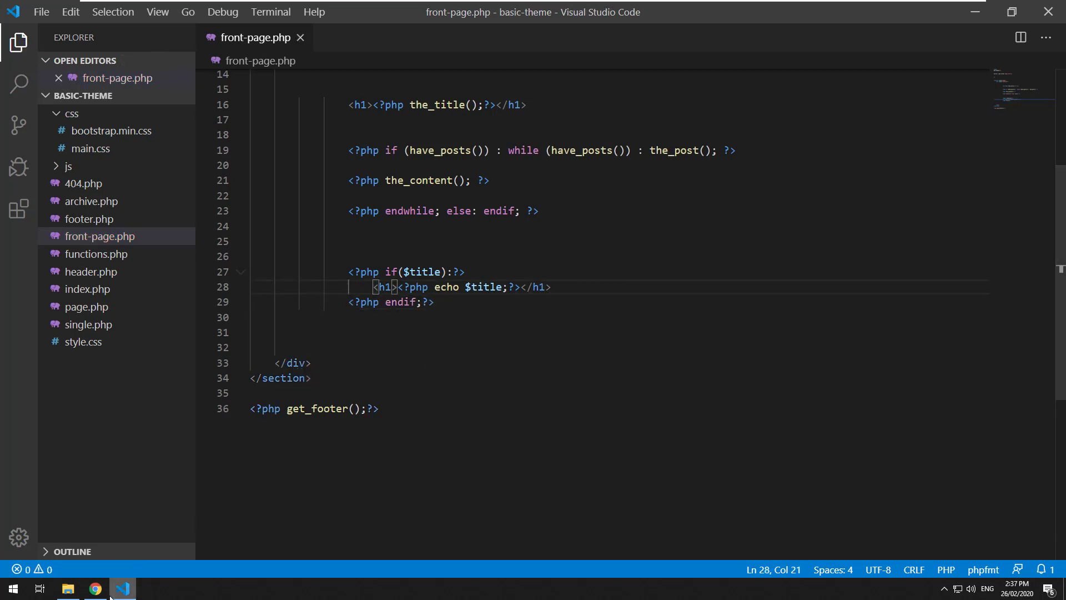
- Switch to Chrome and reload the front page's source to check the markup with an empty Page Title
key(alt+Tab)
click(311, 9)
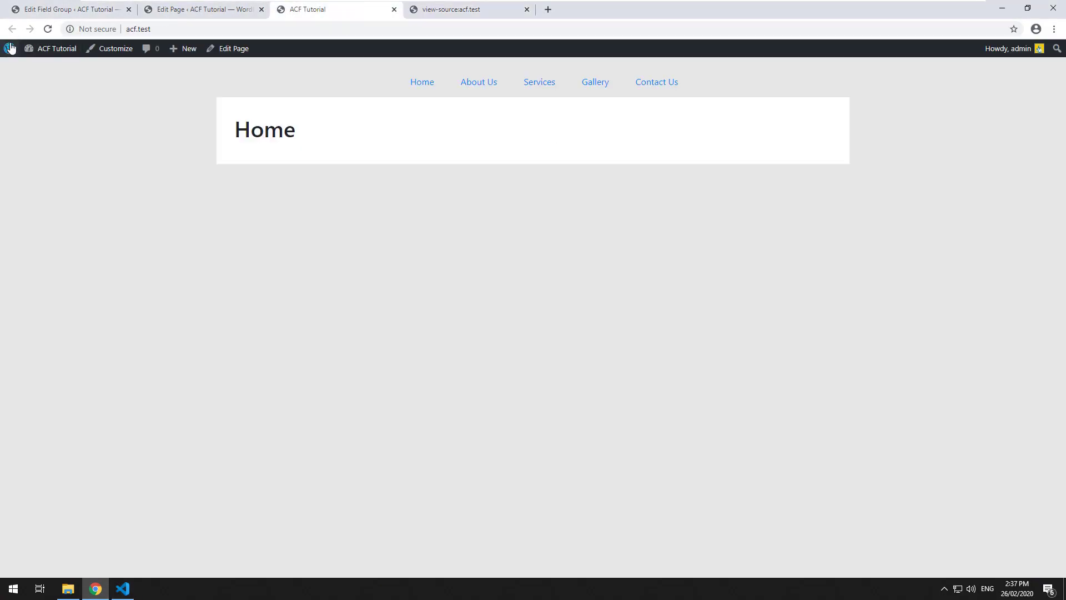
click(444, 10)
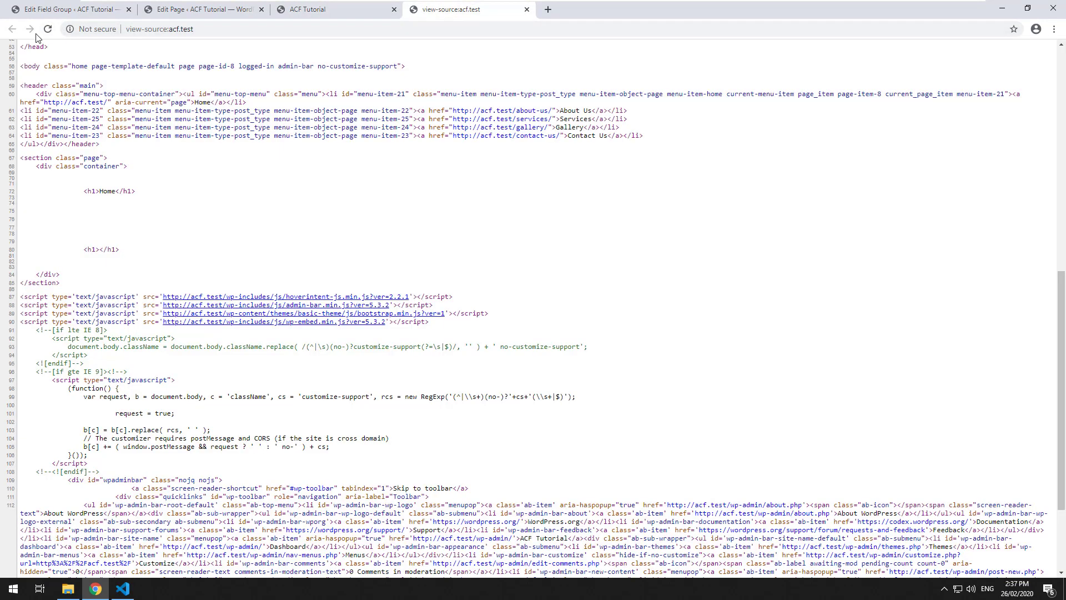
click(48, 29)
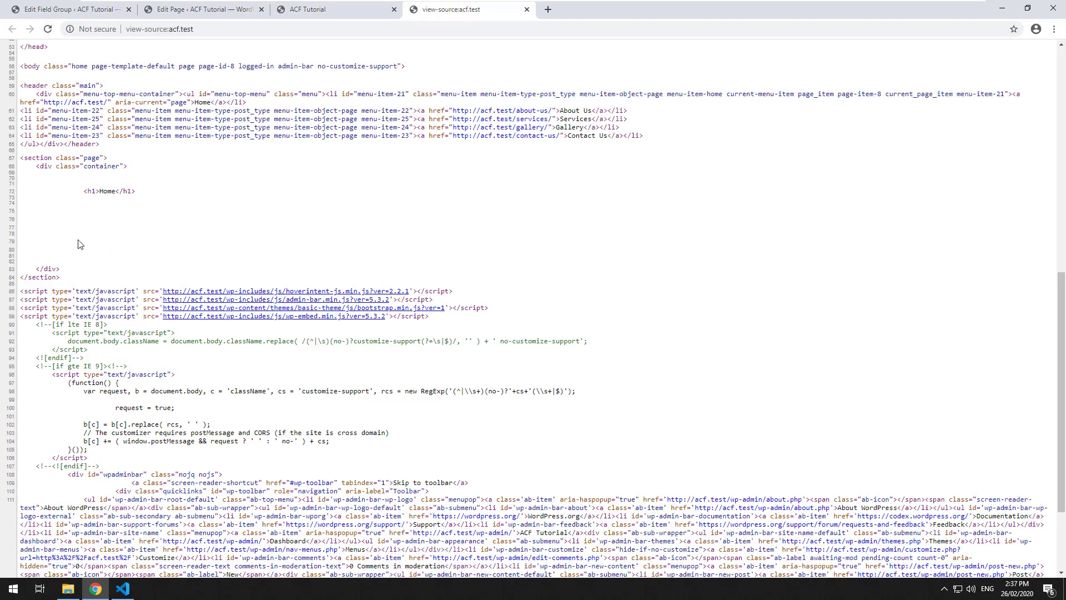
- Set the Home page's Page Title field to The ACF Tutorial and update the page
click(213, 9)
click(308, 502)
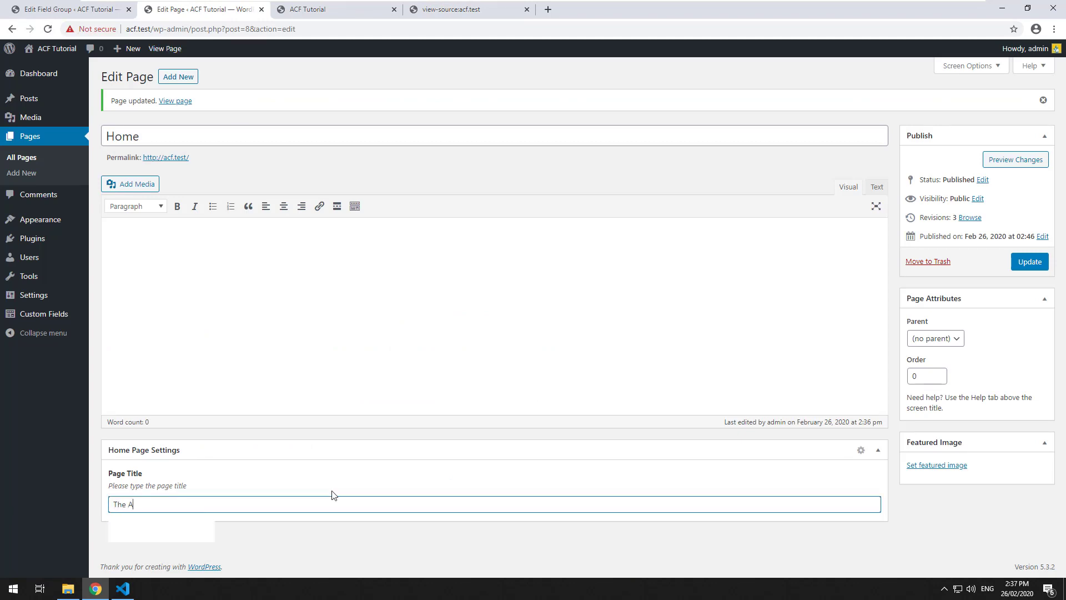
text(The ACF Tutorial)
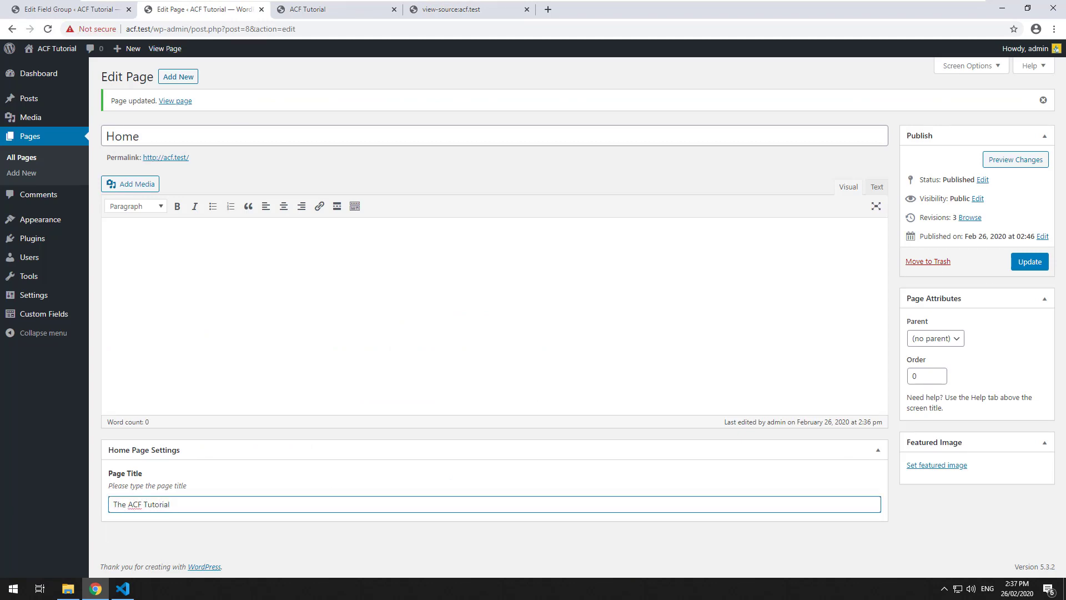
click(1029, 262)
- Reload the front page and its page source to check the Page Title heading, and close both tabs
click(307, 9)
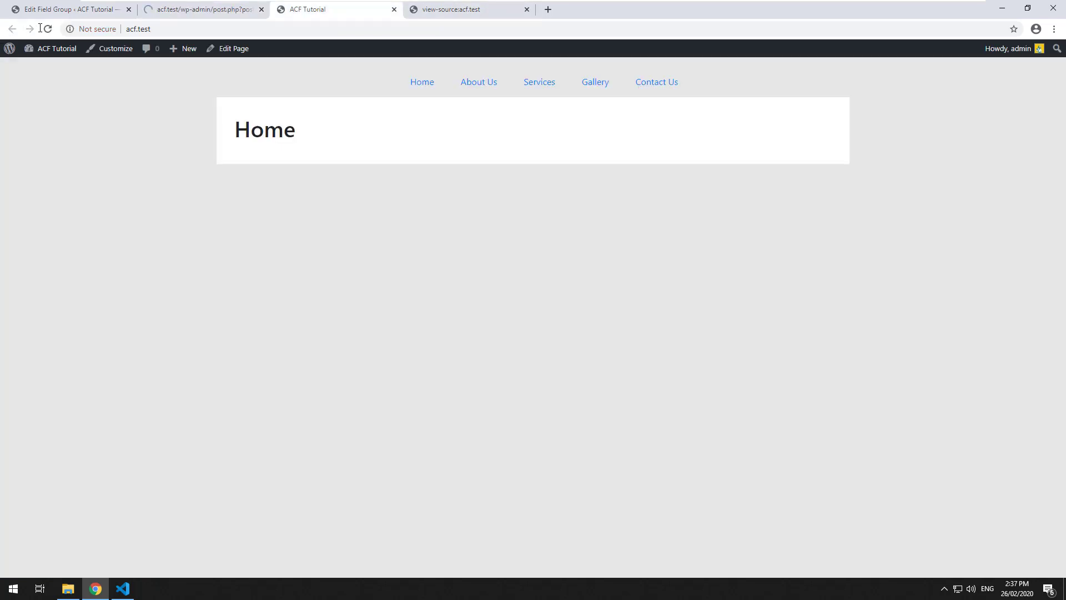
key(F5)
drag(399, 161, 234, 161)
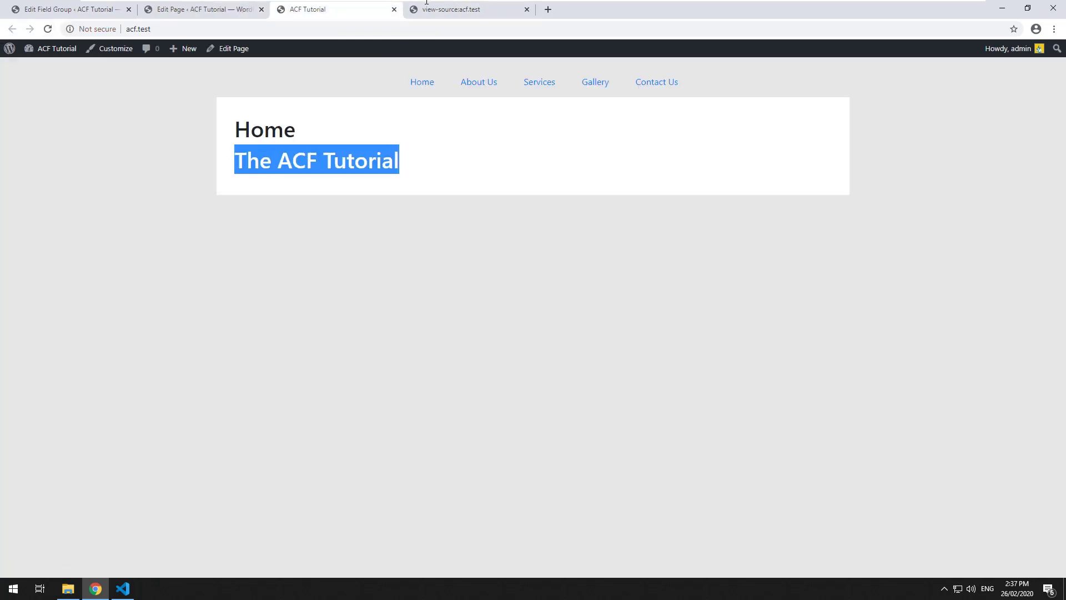
click(438, 9)
click(48, 29)
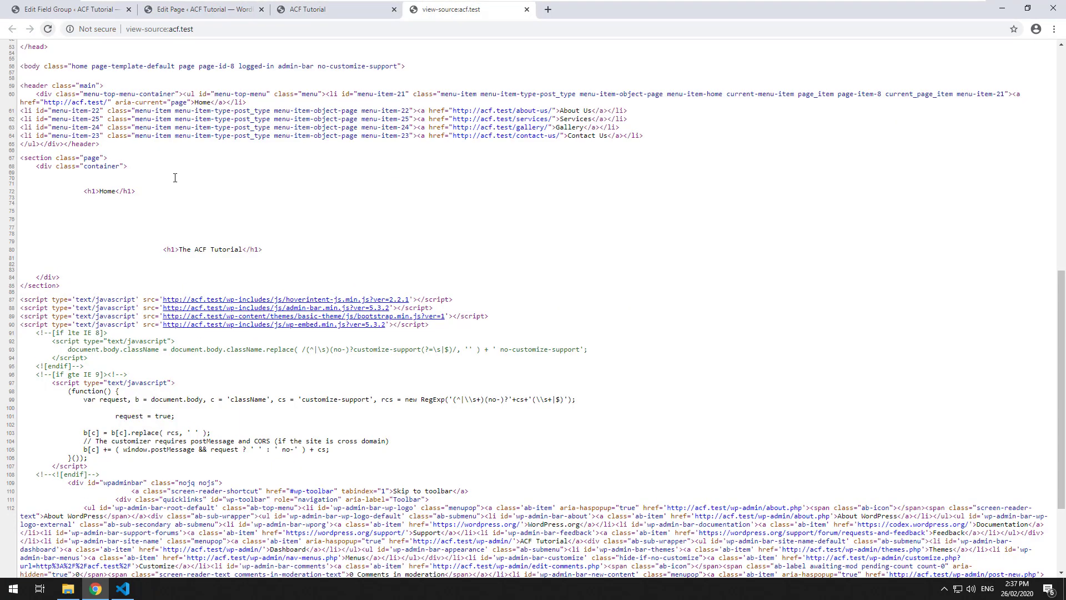
drag(283, 246, 168, 252)
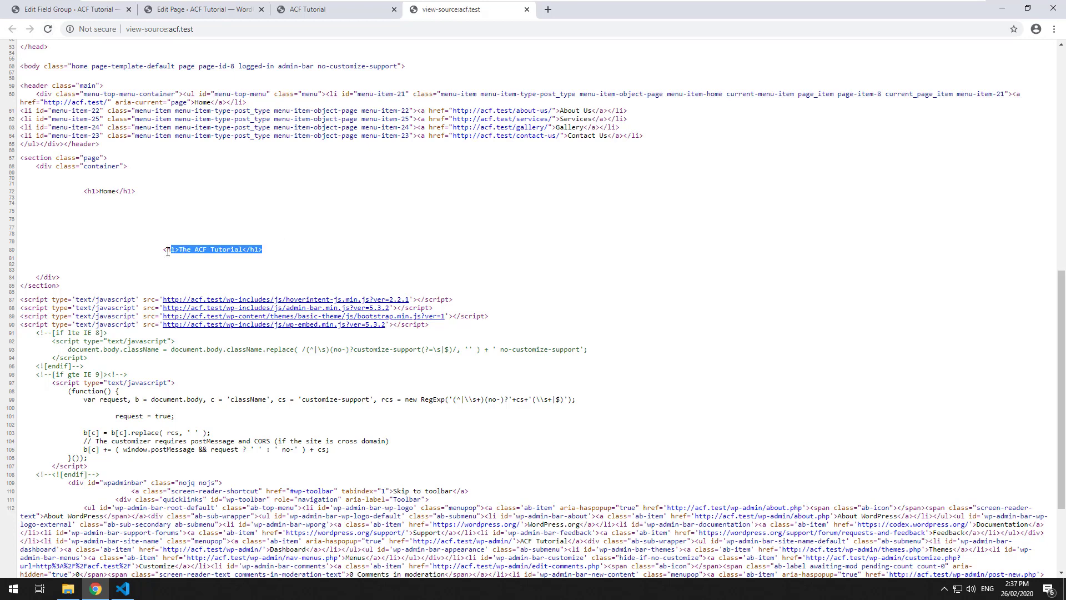
click(526, 8)
click(393, 9)
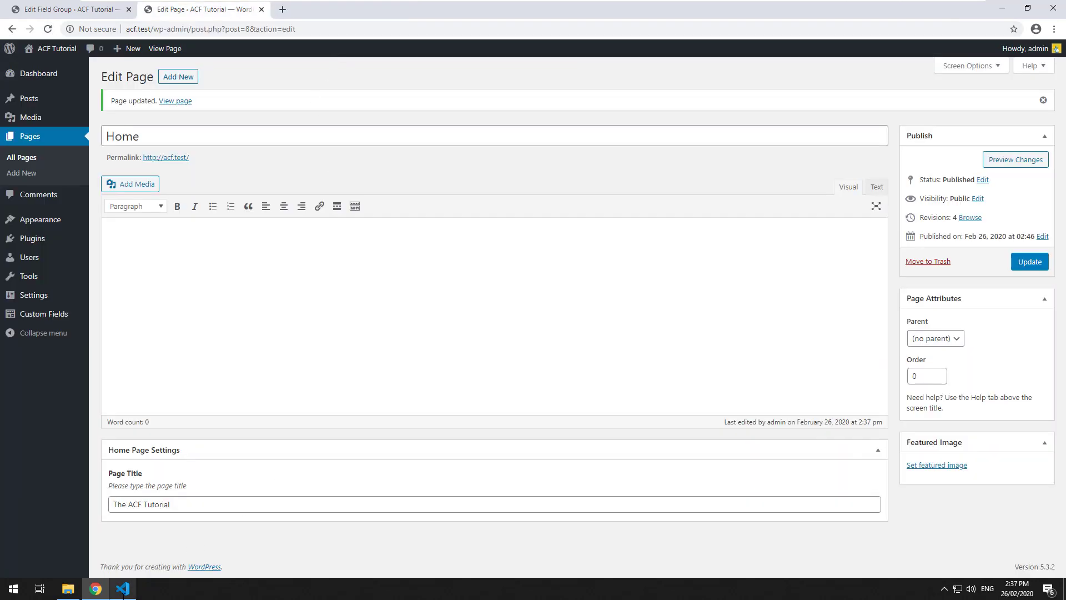